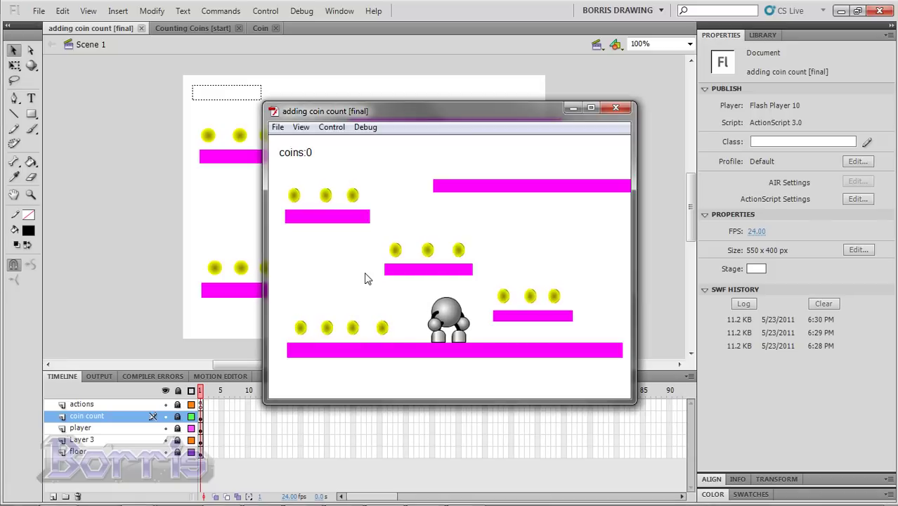
# Steer the robot across the platforms collecting coins until it reads coins: 13, then close the preview.
pyautogui.press('Left')
pyautogui.press('Right')
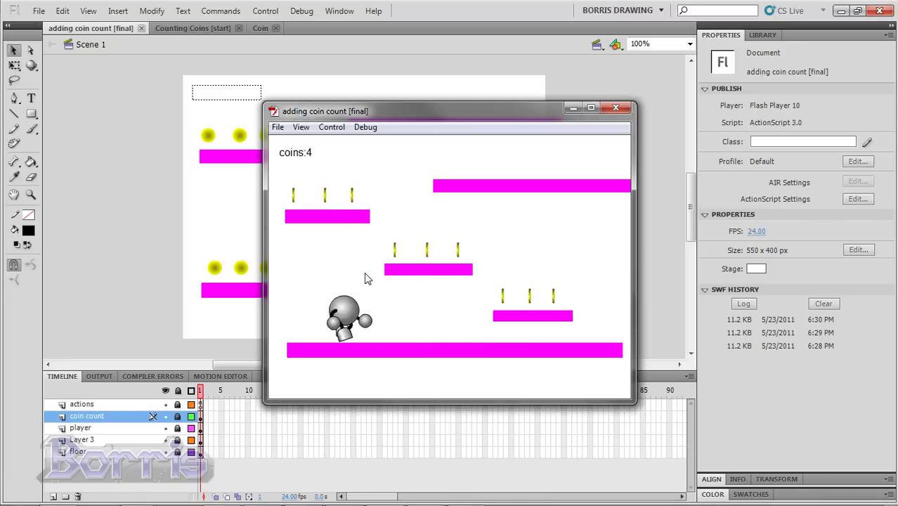
pyautogui.press('Up')
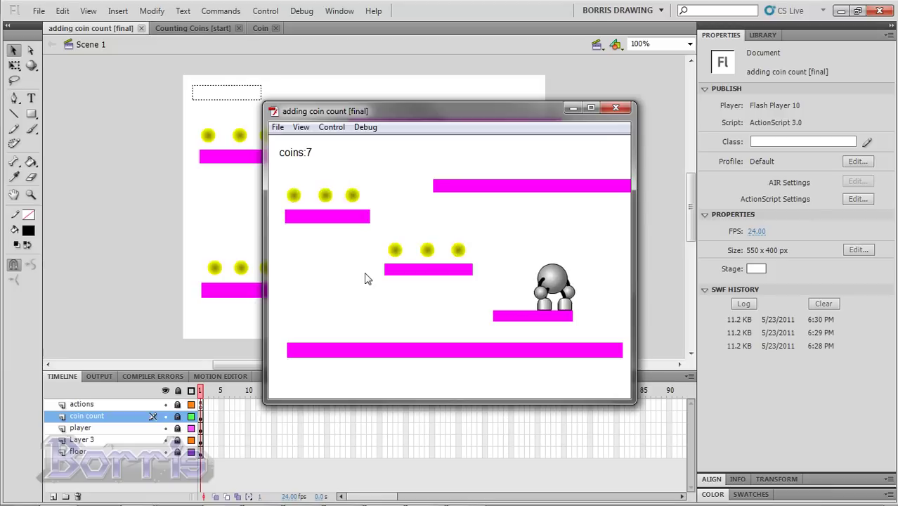
pyautogui.press('Left')
pyautogui.press('Up')
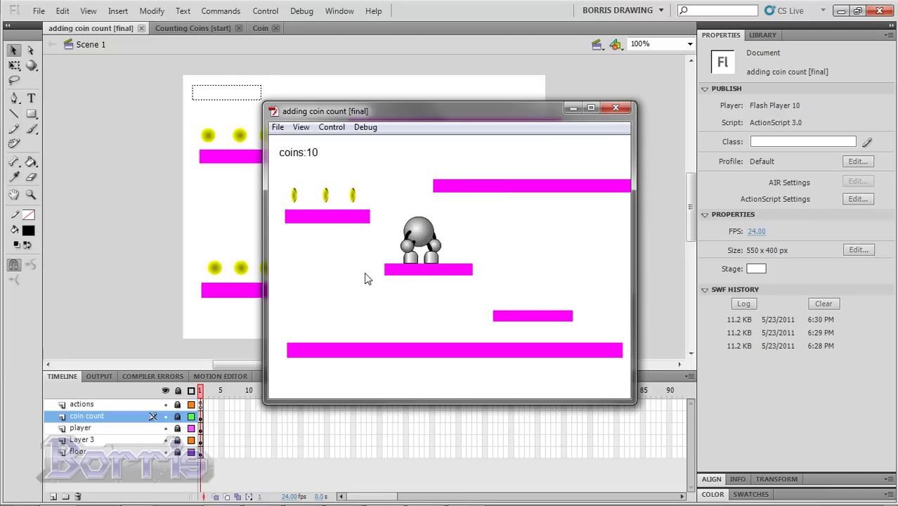
pyautogui.press('Up')
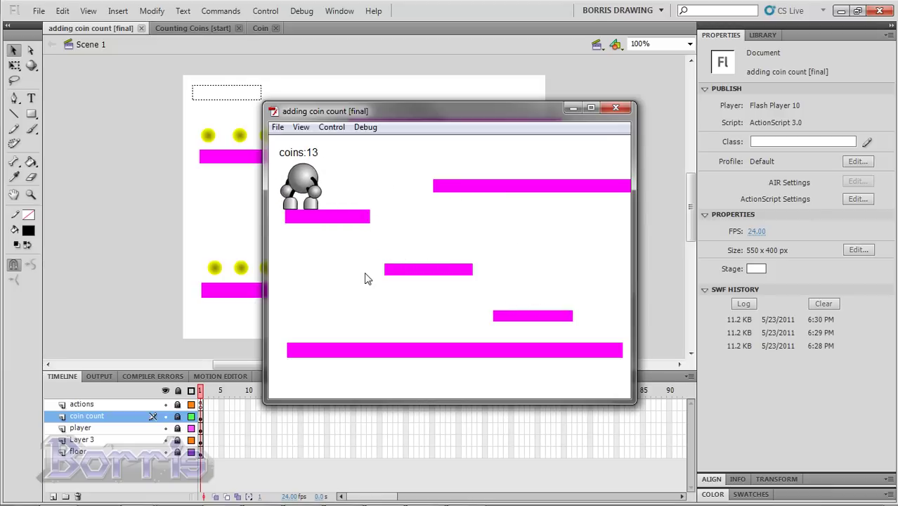
pyautogui.press('Right')
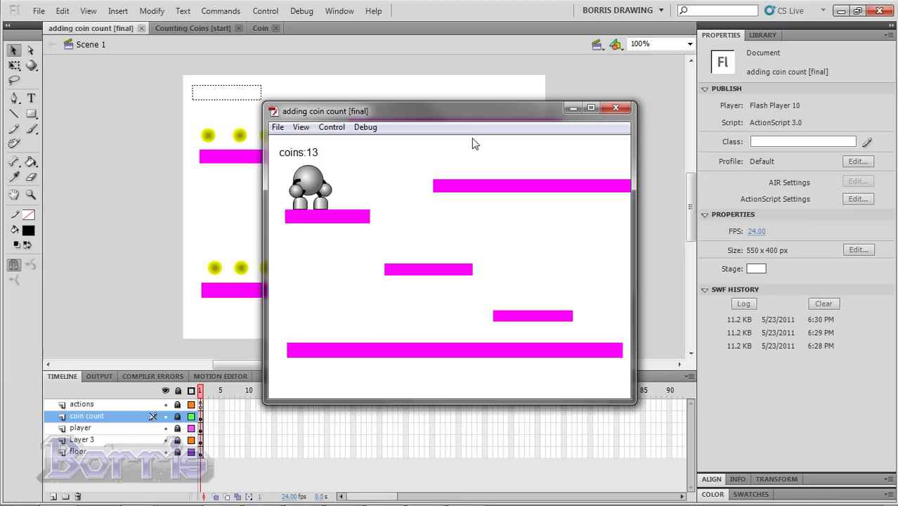
pyautogui.click(618, 107)
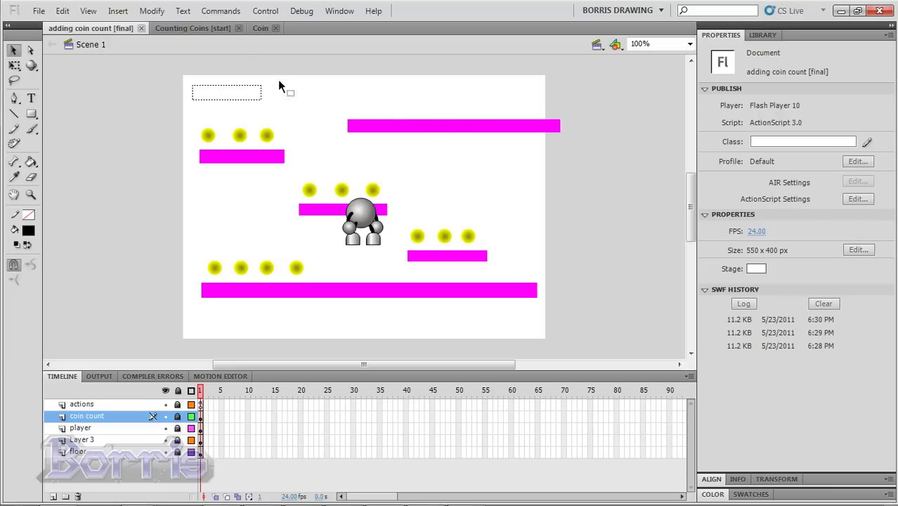
# In Counting Coins [start], insert a layer above 'player' and name it 'coin count'.
pyautogui.click(196, 30)
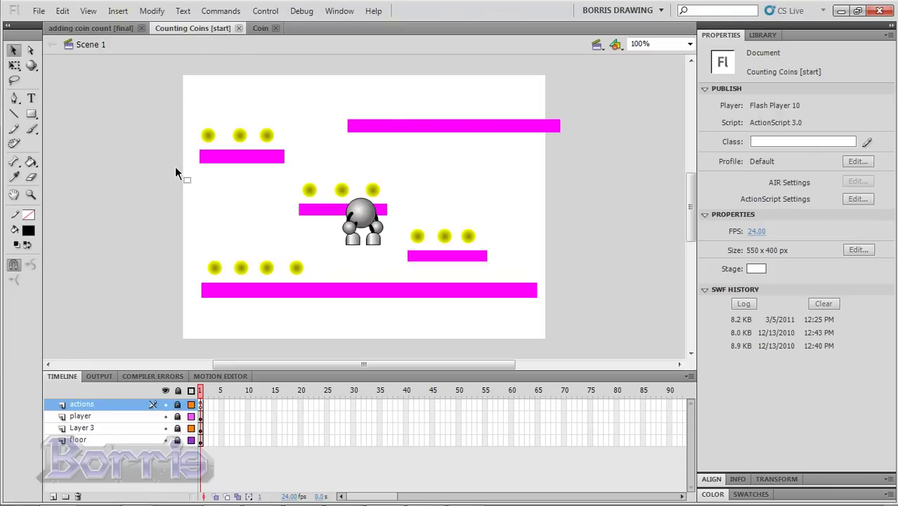
pyautogui.click(146, 417)
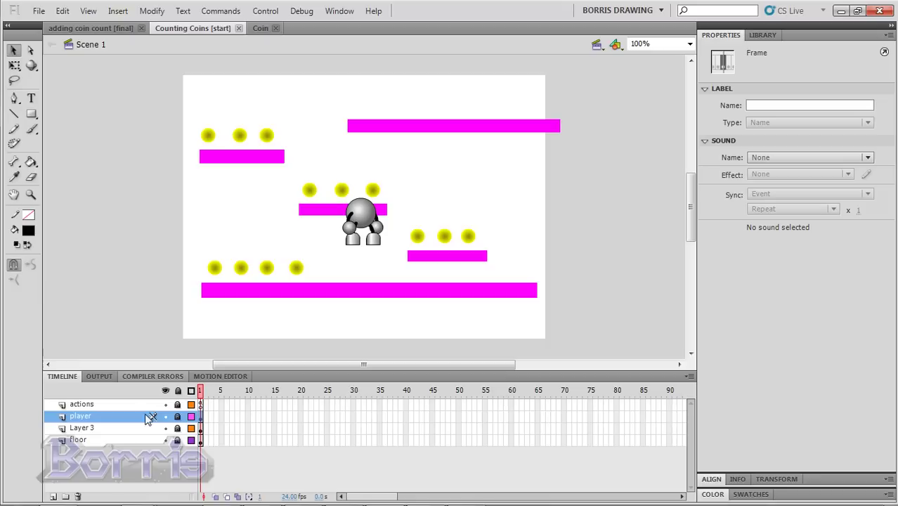
pyautogui.click(53, 496)
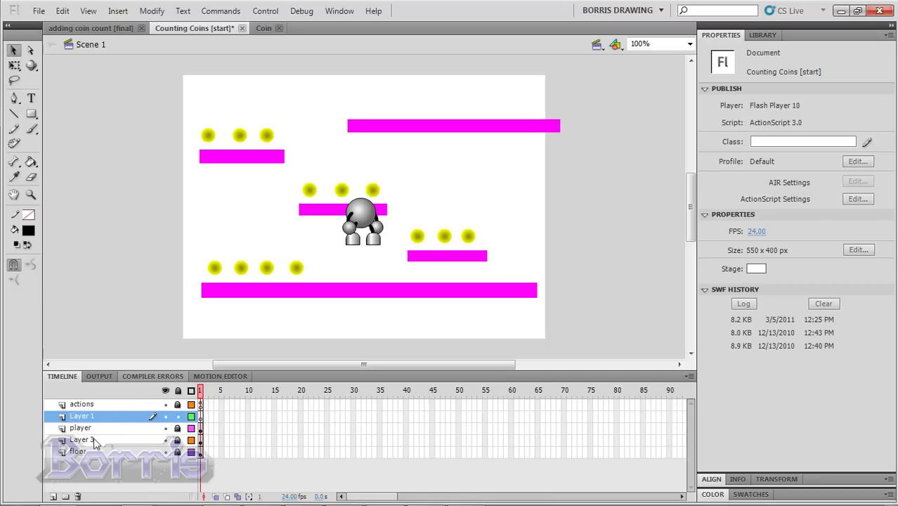
pyautogui.doubleClick(83, 417)
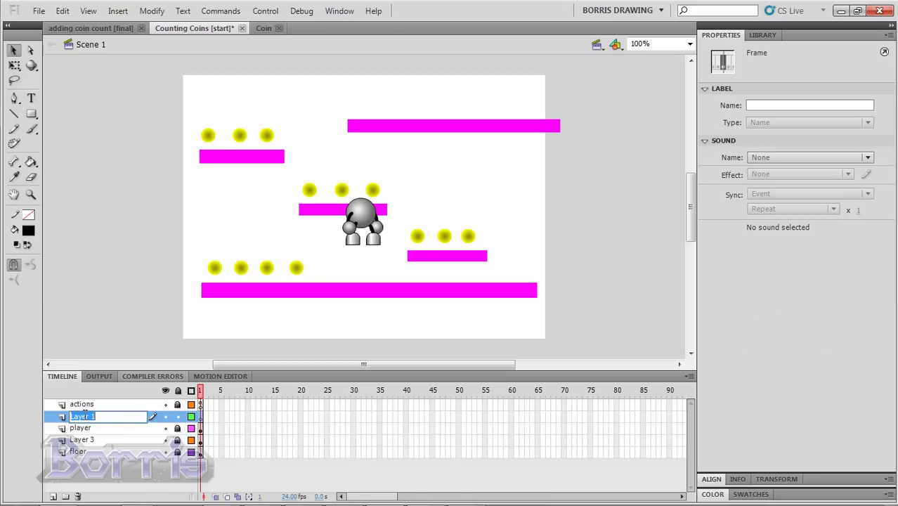
pyautogui.write('coin co')
pyautogui.write('unt')
# Set the Text tool to Classic Text with the Dynamic Text type.
pyautogui.click(30, 100)
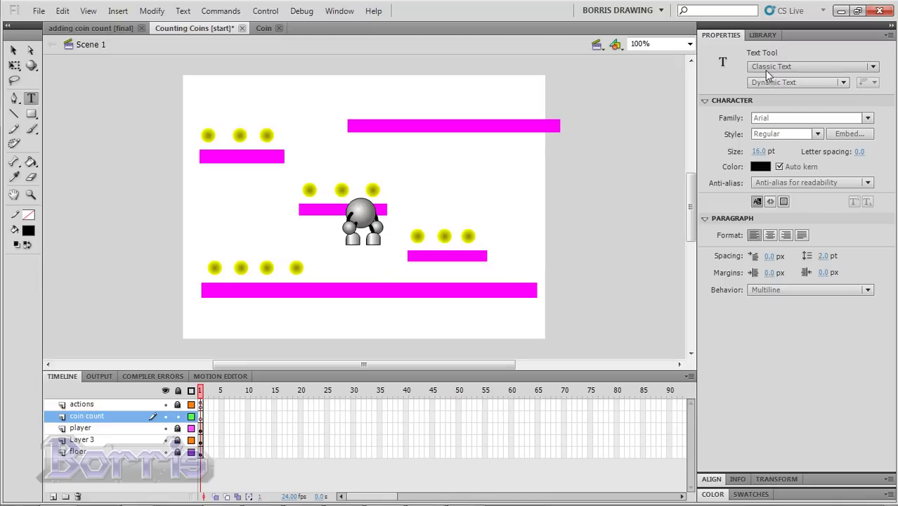
pyautogui.click(835, 68)
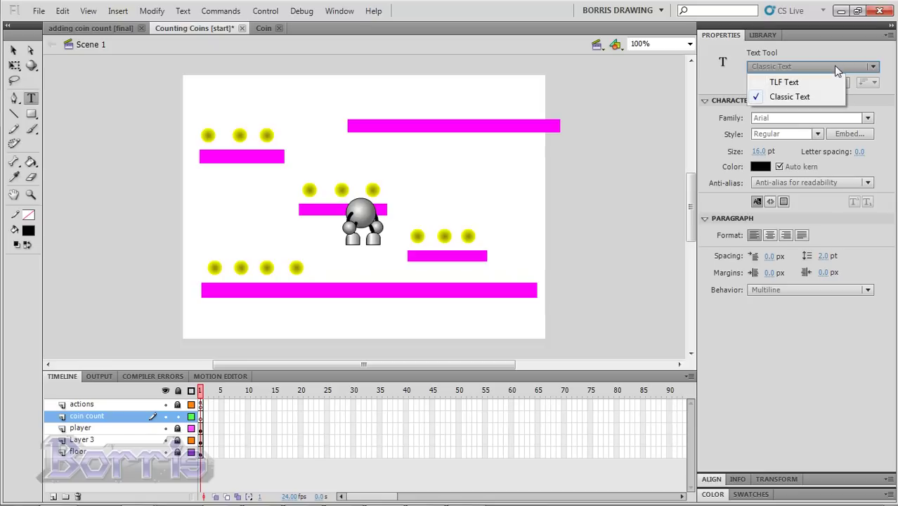
pyautogui.click(788, 98)
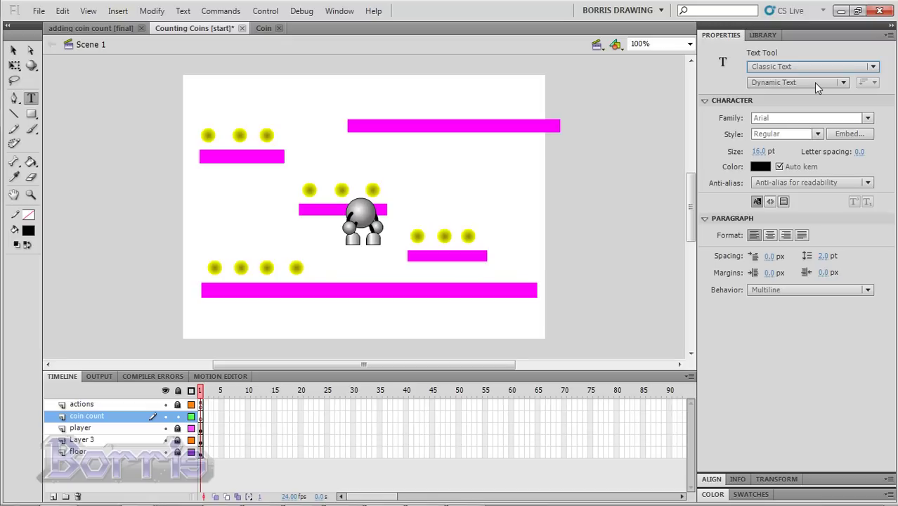
pyautogui.click(816, 86)
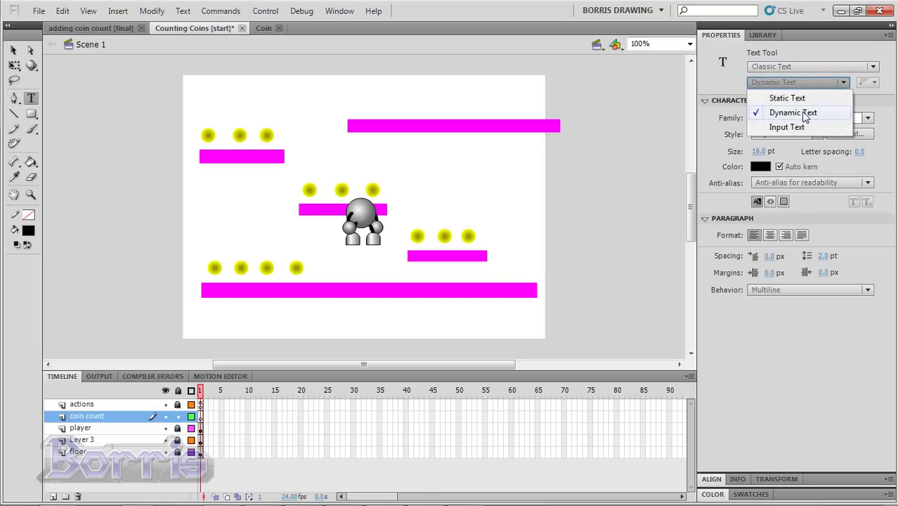
pyautogui.click(805, 114)
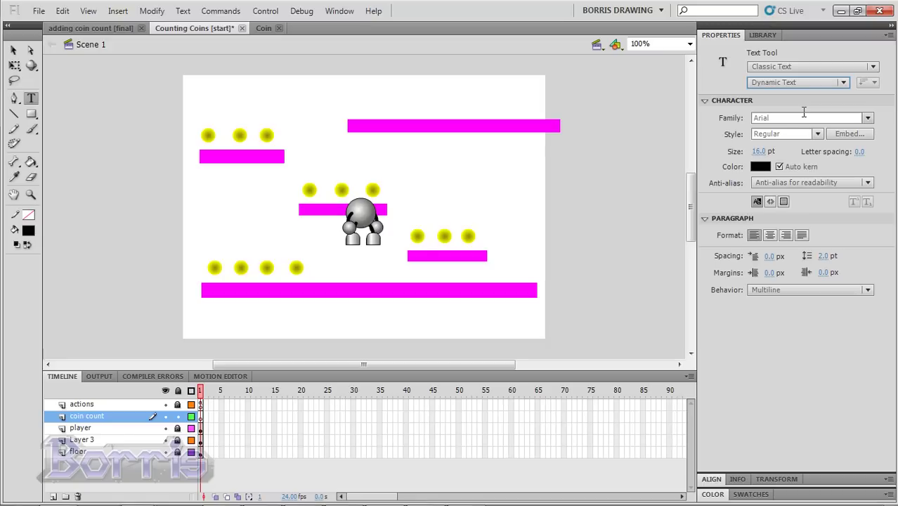
# Set the text font to Arial, 16 pt, in black.
pyautogui.click(869, 120)
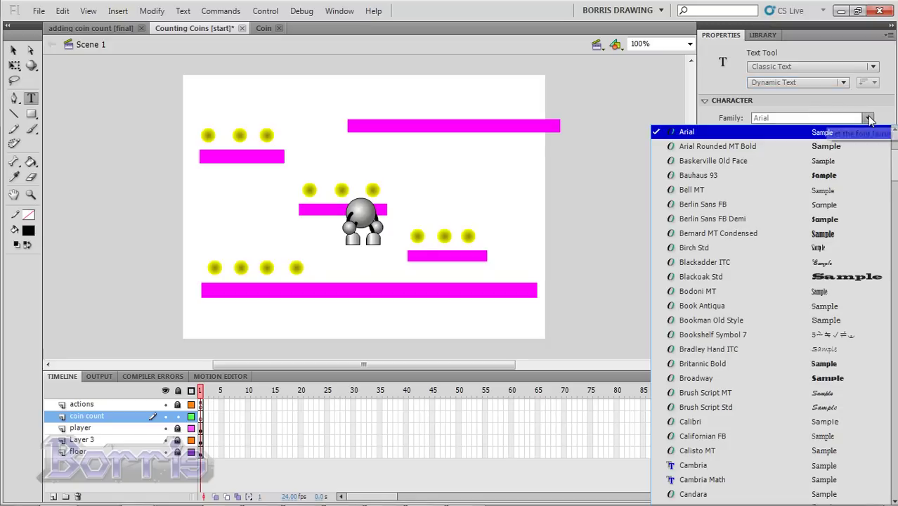
pyautogui.click(794, 133)
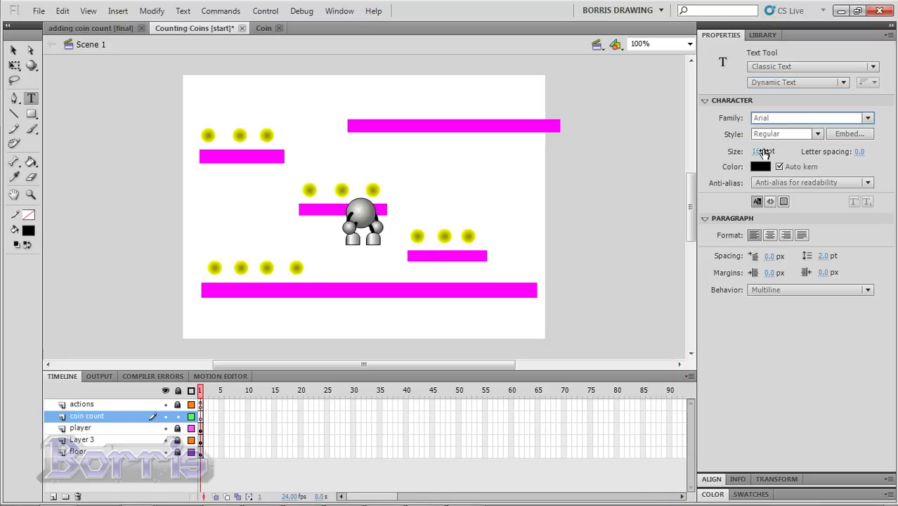
pyautogui.click(762, 151)
pyautogui.click(766, 151)
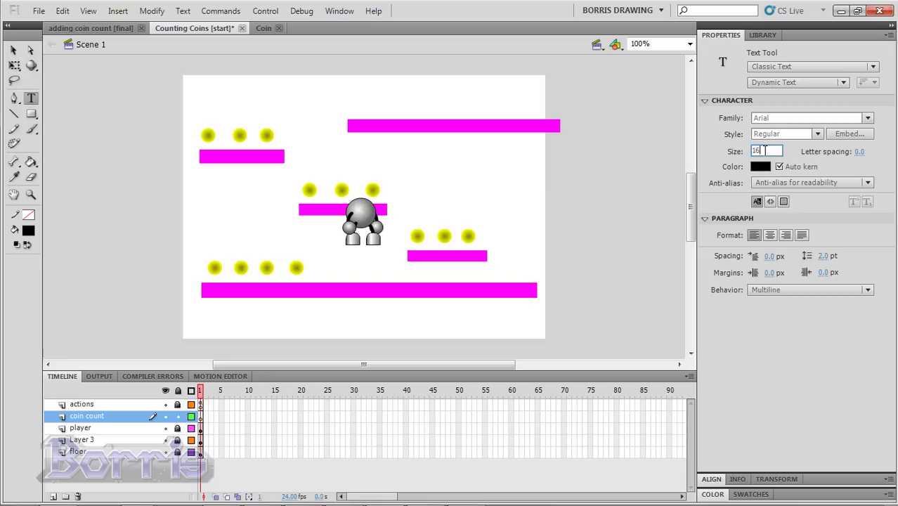
pyautogui.press('Return')
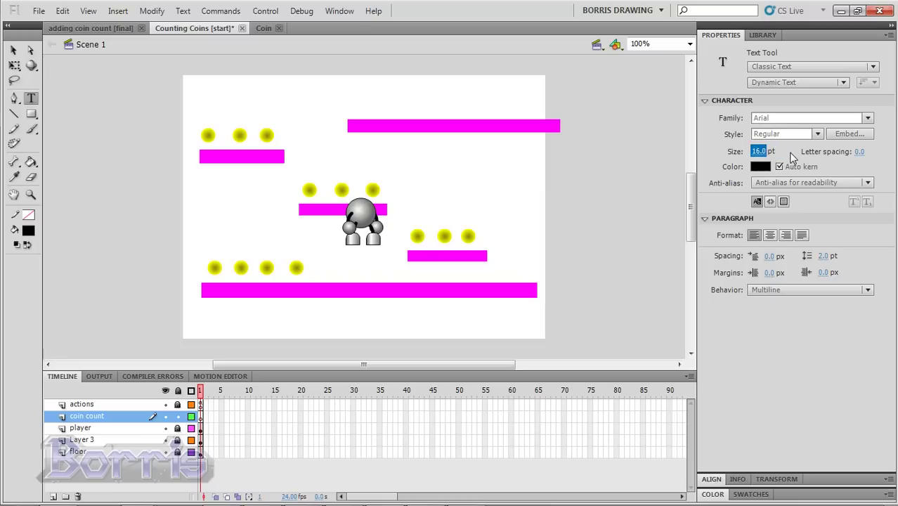
pyautogui.click(761, 167)
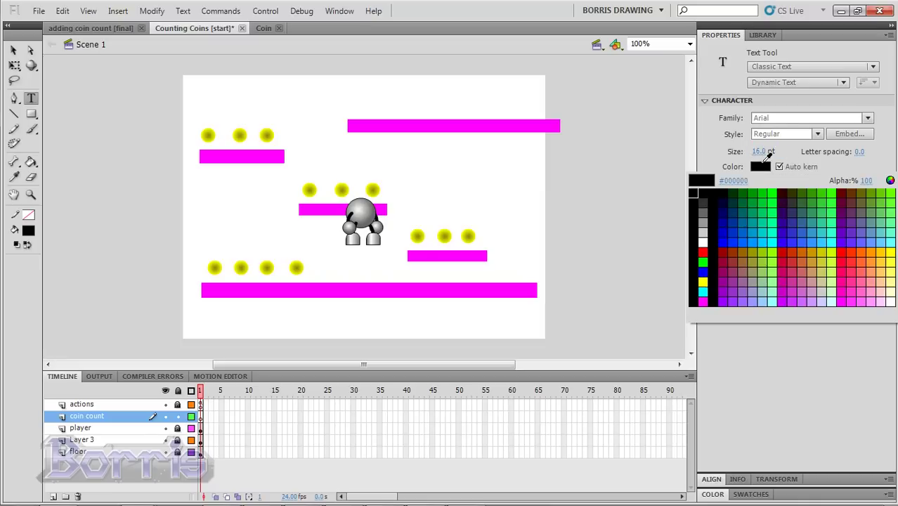
pyautogui.click(715, 201)
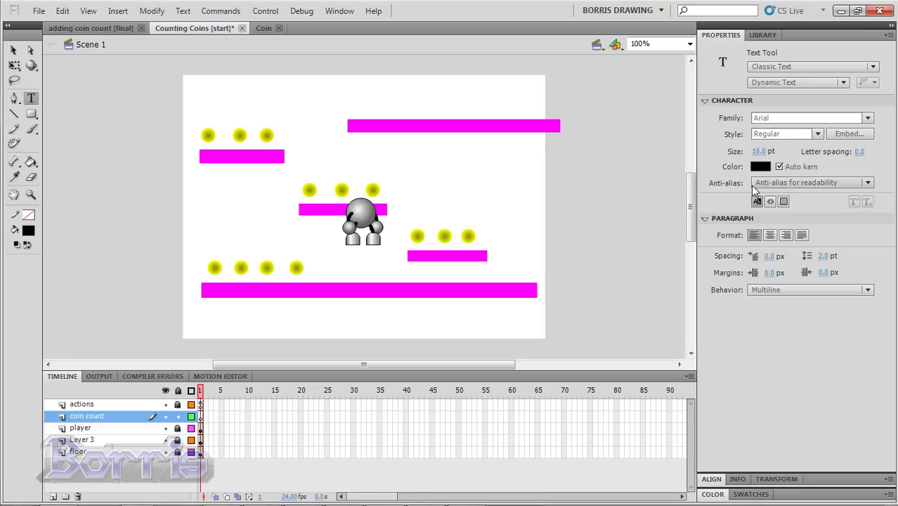
# Place a dynamic text field at the stage's top-left and name it coinCount_txt.
pyautogui.click(198, 84)
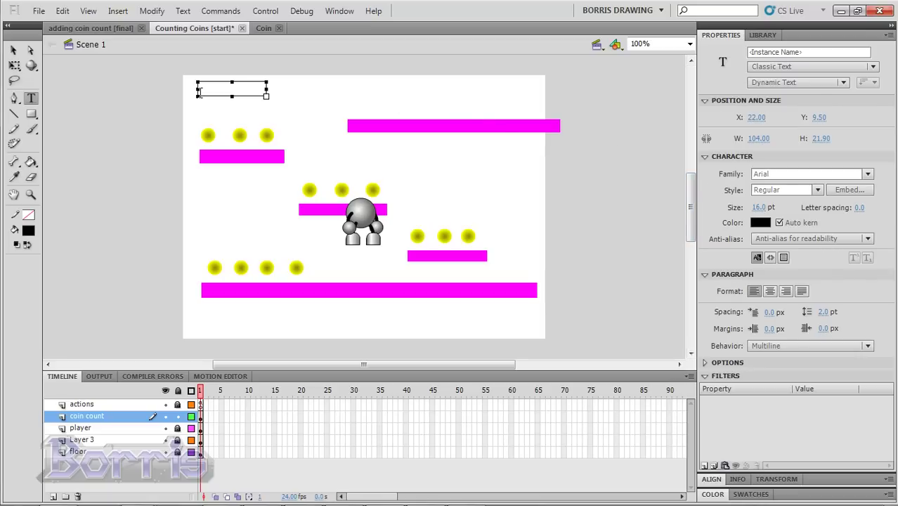
pyautogui.press('Escape')
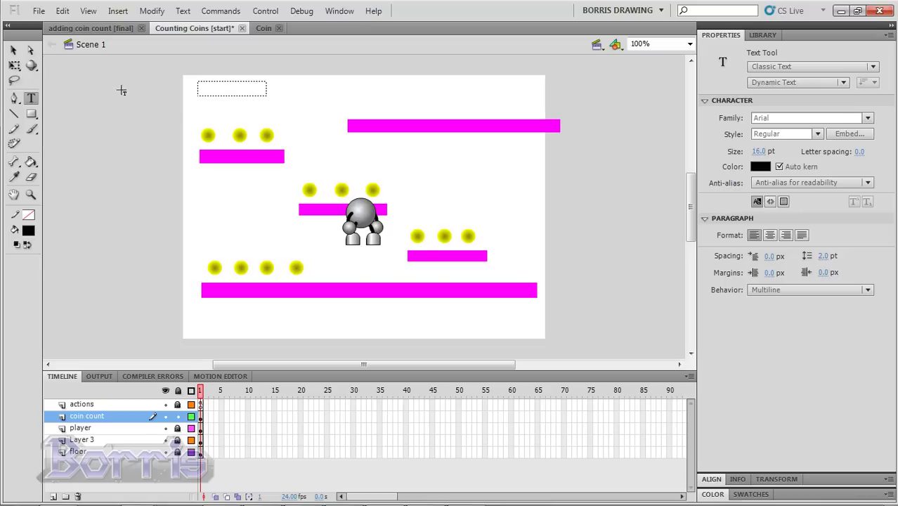
pyautogui.click(13, 50)
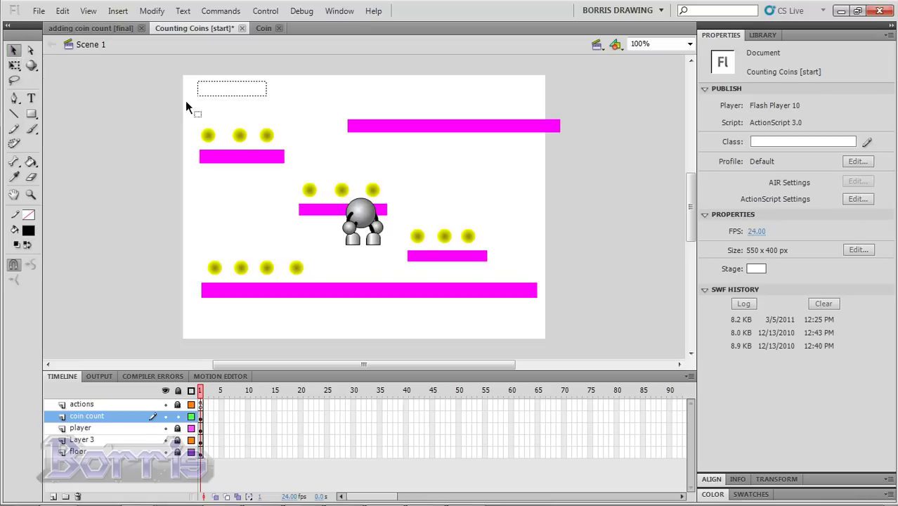
pyautogui.click(227, 90)
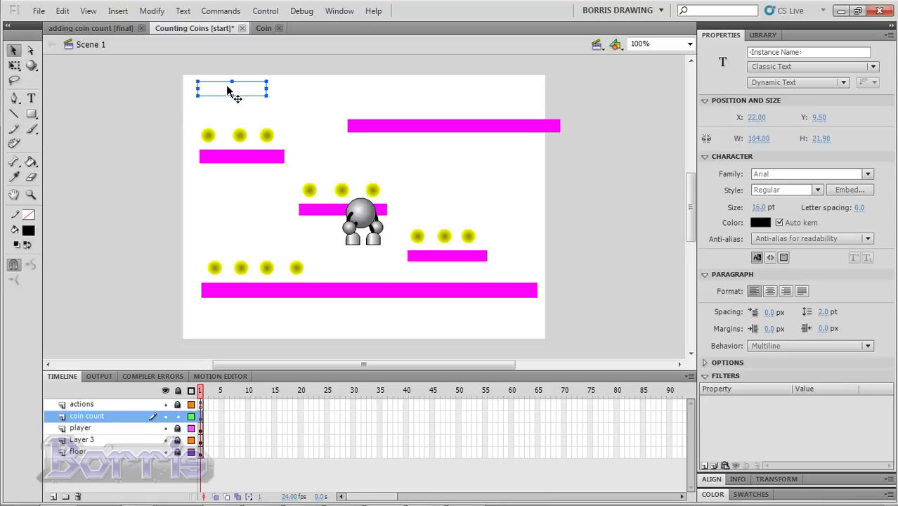
pyautogui.click(765, 52)
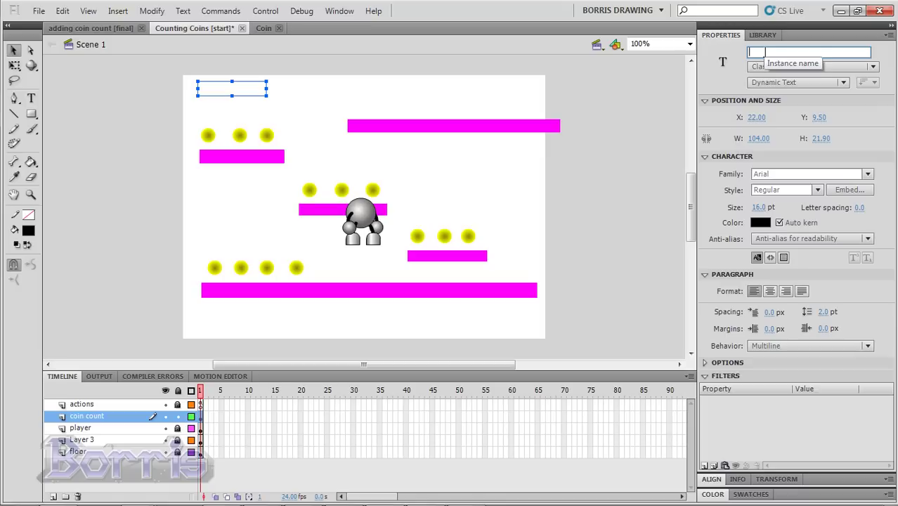
pyautogui.write('coinC')
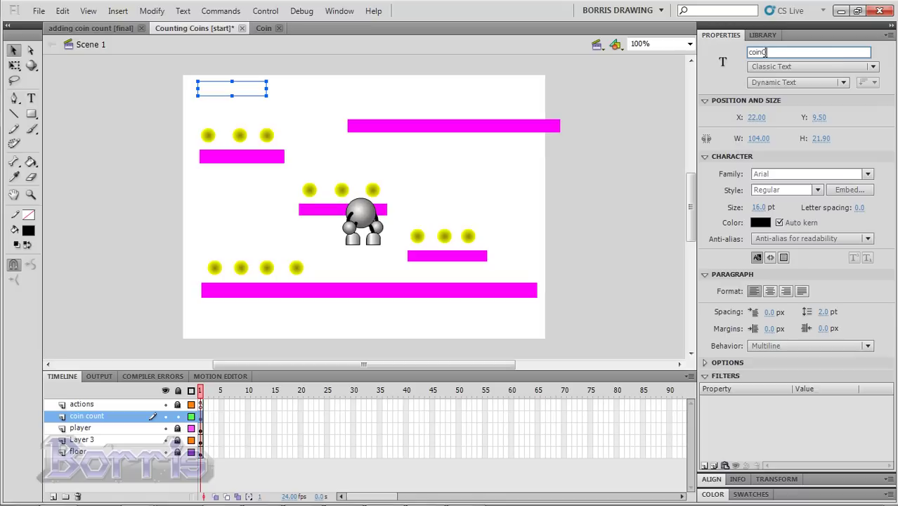
pyautogui.write('ount_')
pyautogui.write('txt')
# Open the Actions panel showing the script on frame 1 of the actions layer.
pyautogui.click(339, 11)
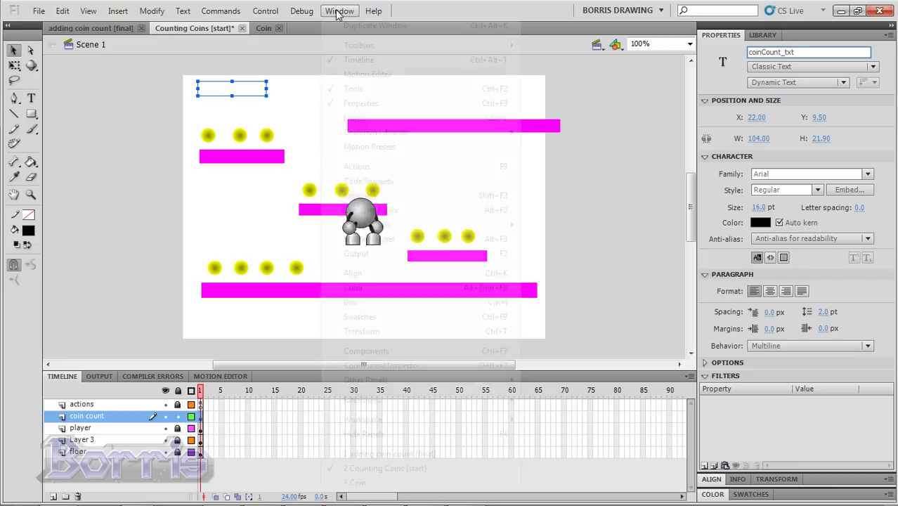
pyautogui.click(357, 168)
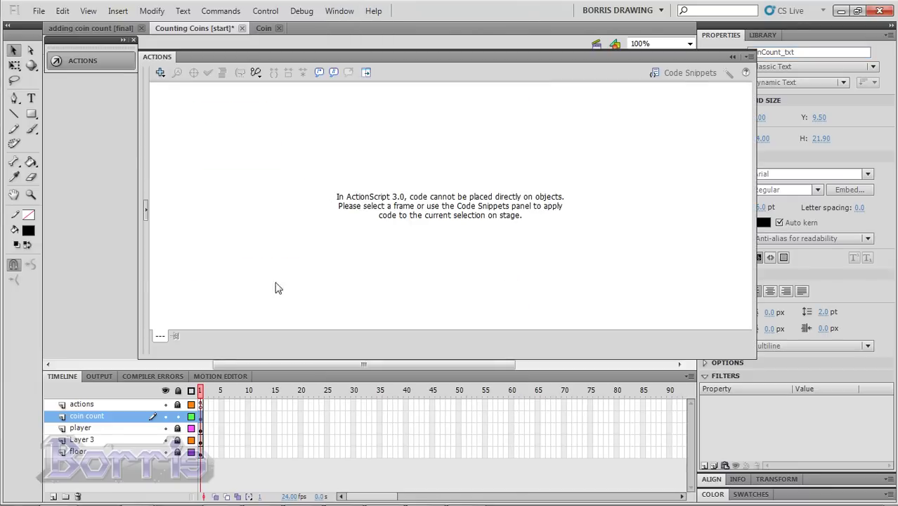
pyautogui.click(200, 405)
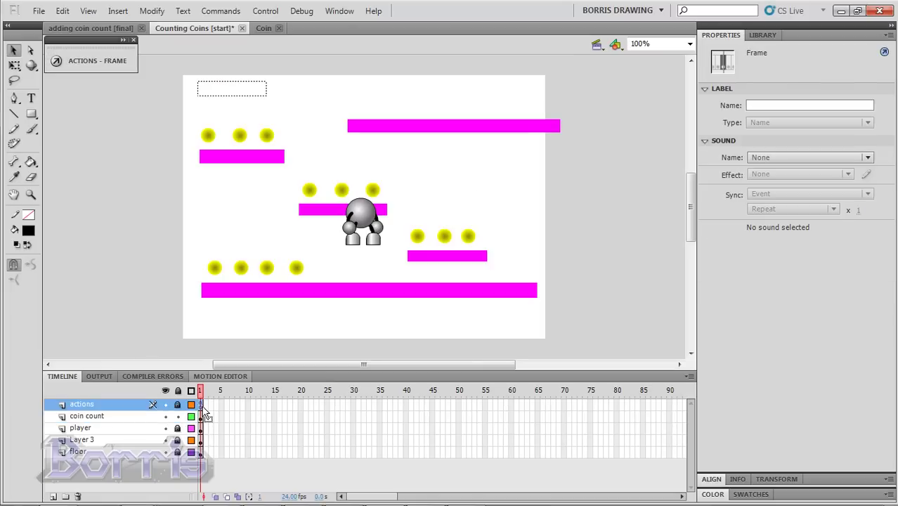
pyautogui.click(123, 42)
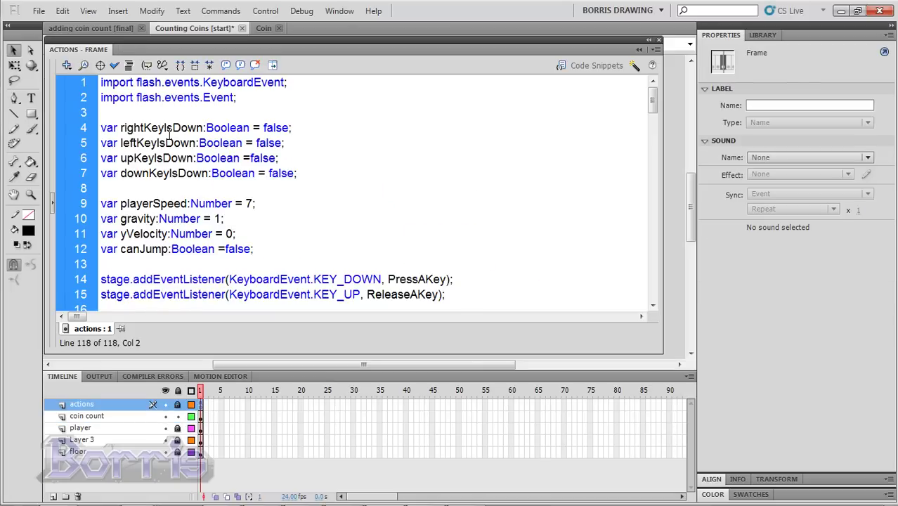
pyautogui.scroll(-1, 169, 135)
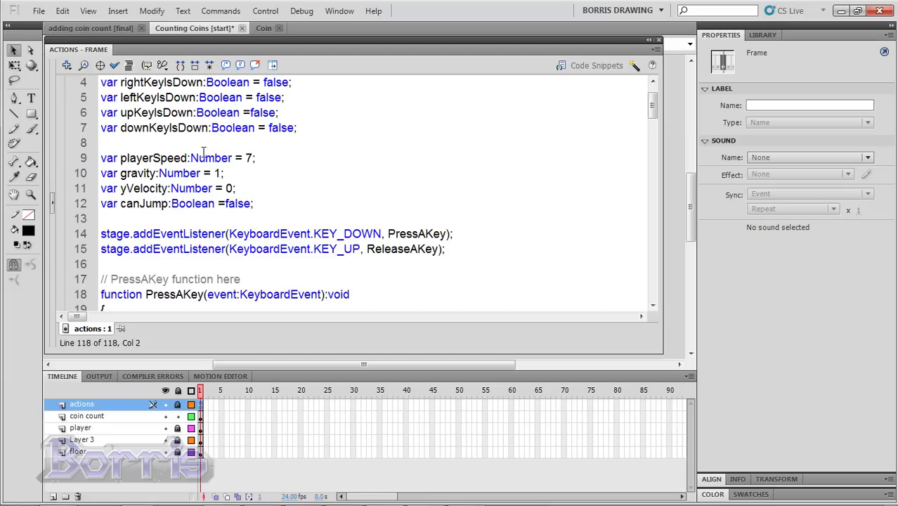
# Declare var coinCount:int; on a new line below the canJump declaration.
pyautogui.click(260, 203)
pyautogui.press('Return')
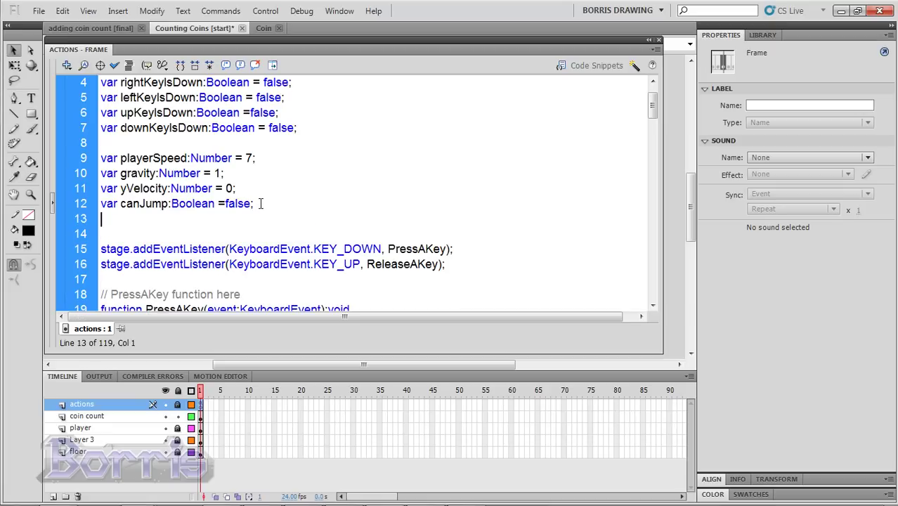
pyautogui.press('Return')
pyautogui.write('var')
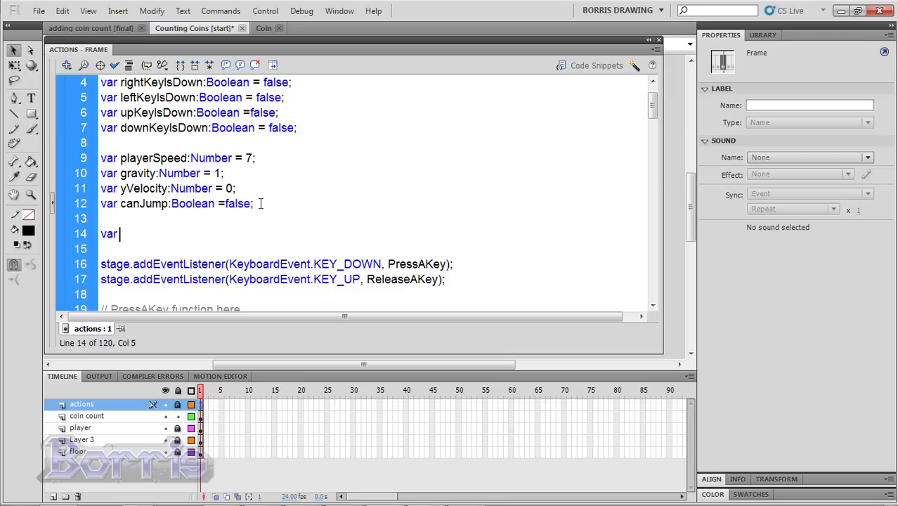
pyautogui.write(' coinCo')
pyautogui.write('unt:in')
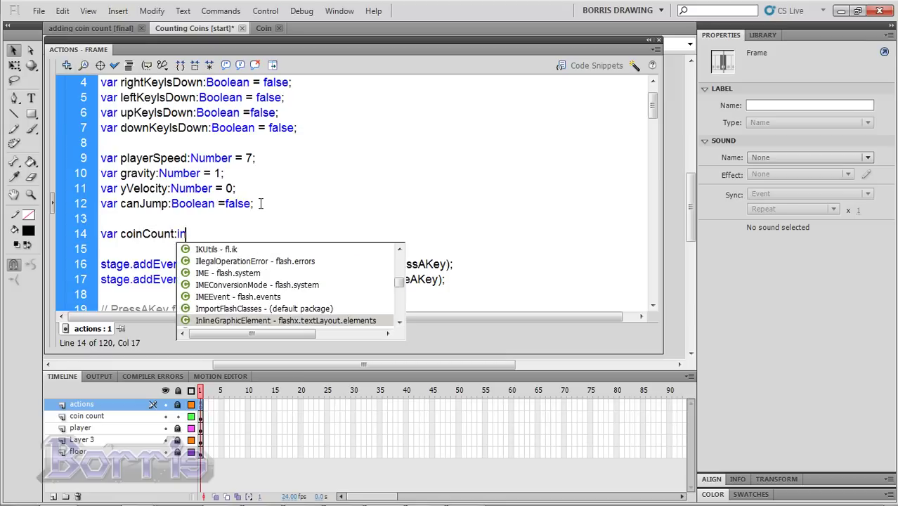
pyautogui.write('t;')
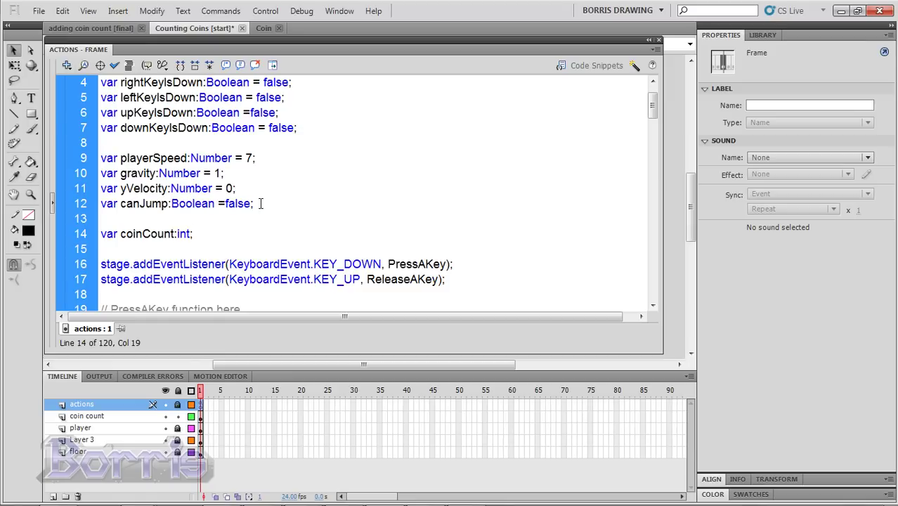
# After the loop in moveThePlayer, add coinCount_txt.text = "coins:" + coinCount.
pyautogui.scroll(-3, 260, 204)
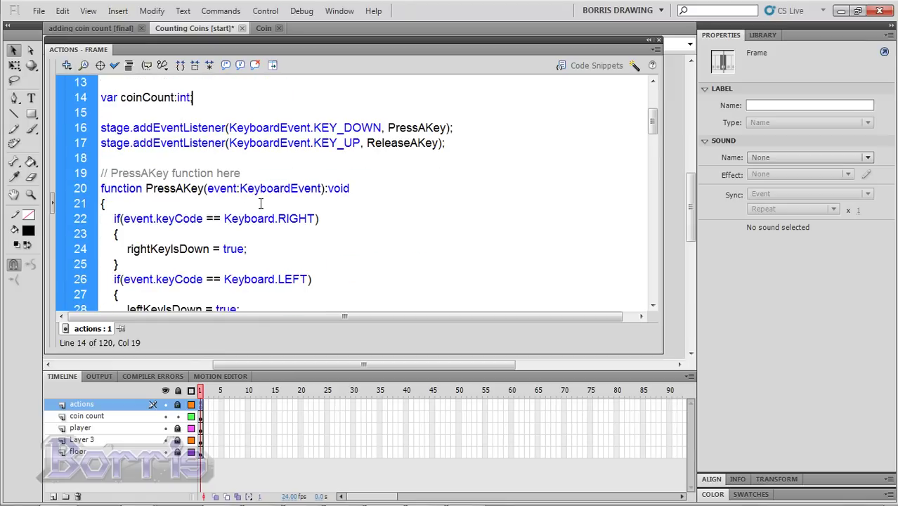
pyautogui.scroll(-4, 260, 203)
pyautogui.scroll(-3, 260, 203)
pyautogui.scroll(-4, 260, 203)
pyautogui.scroll(-5, 261, 203)
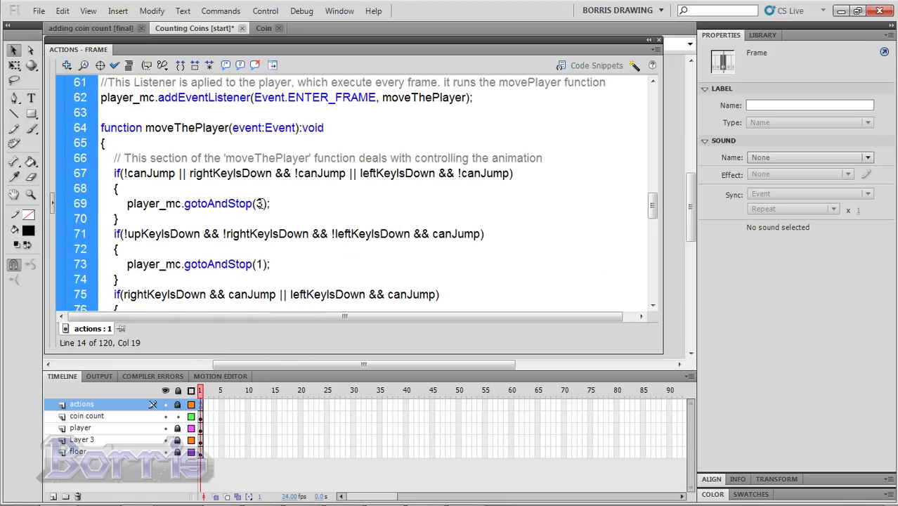
pyautogui.scroll(-2, 260, 203)
pyautogui.scroll(-4, 260, 203)
pyautogui.scroll(-2, 260, 203)
pyautogui.scroll(-5, 260, 203)
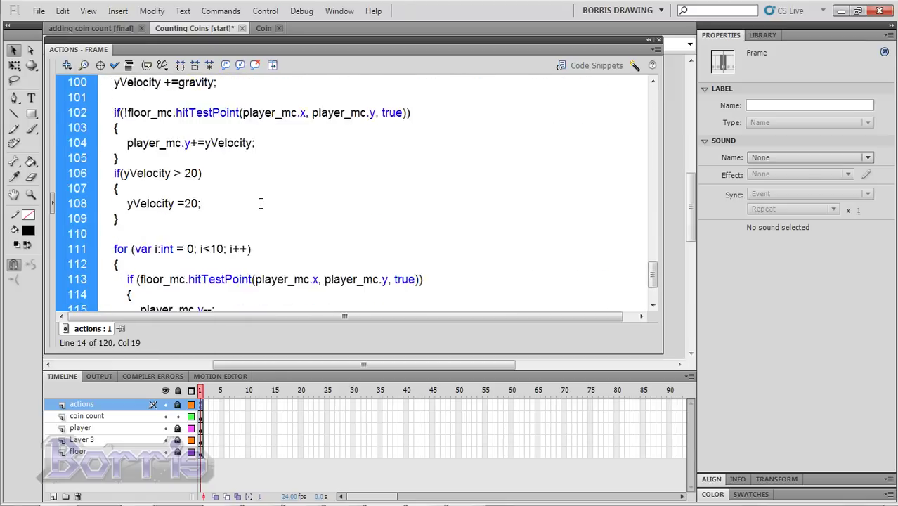
pyautogui.scroll(-2, 260, 203)
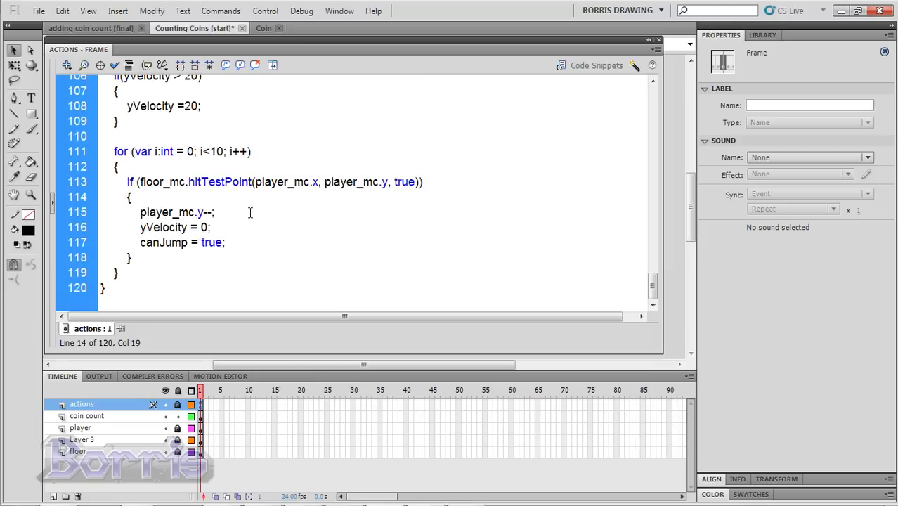
pyautogui.click(155, 273)
pyautogui.press('Return')
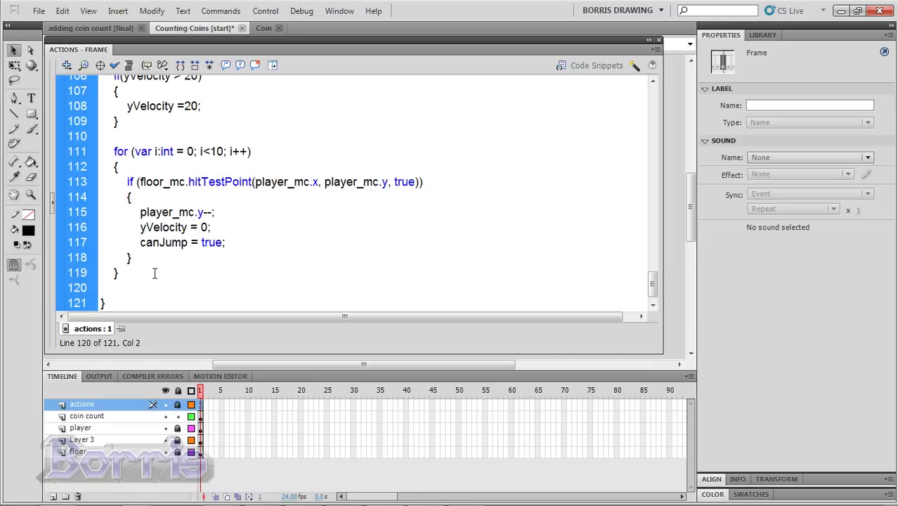
pyautogui.write('coin')
pyautogui.write('Cou')
pyautogui.write('nt_txt.')
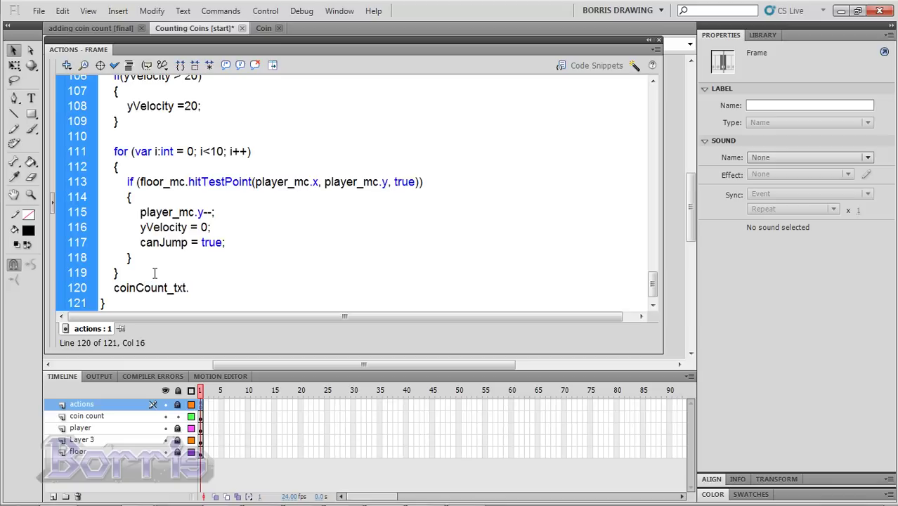
pyautogui.write('text = ')
pyautogui.write('"')
pyautogui.write('coins:"')
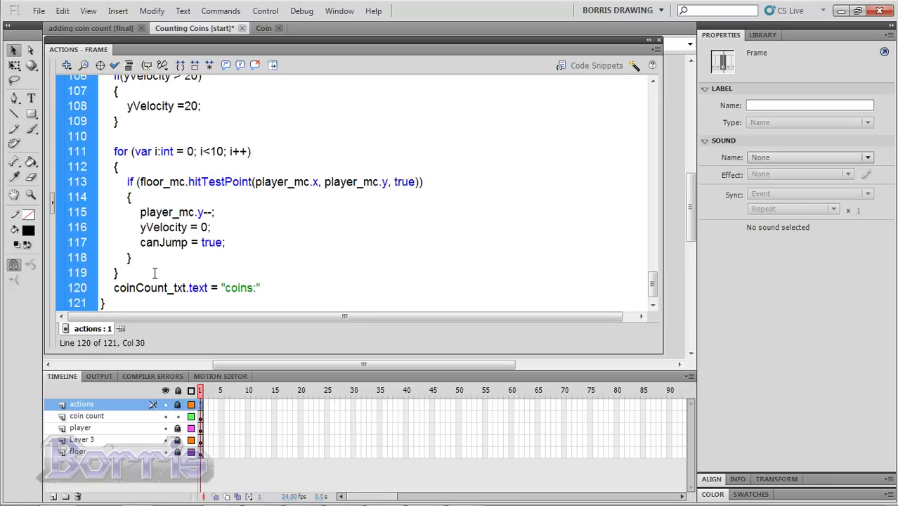
pyautogui.write(' + co')
pyautogui.write('inCount;')
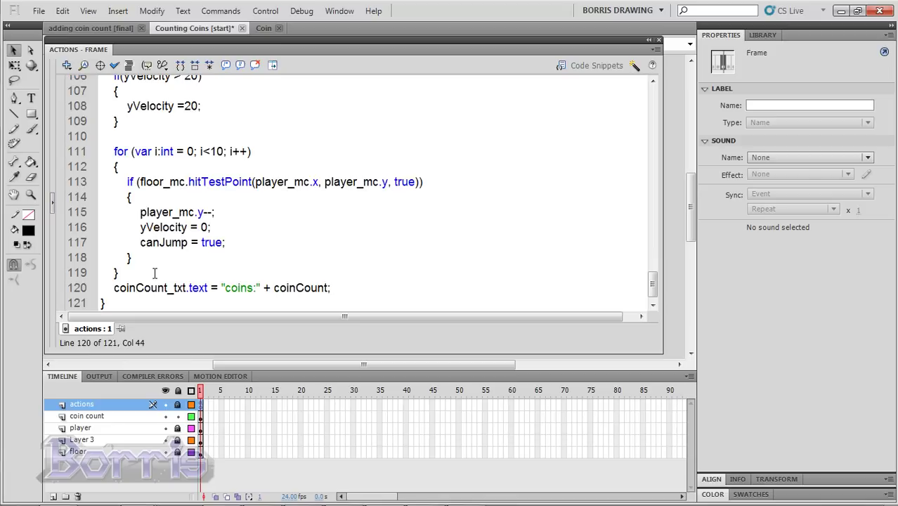
# Test-run the game to confirm the counter shows coins:0, then close it.
pyautogui.hotkey('ctrl', 'Return')
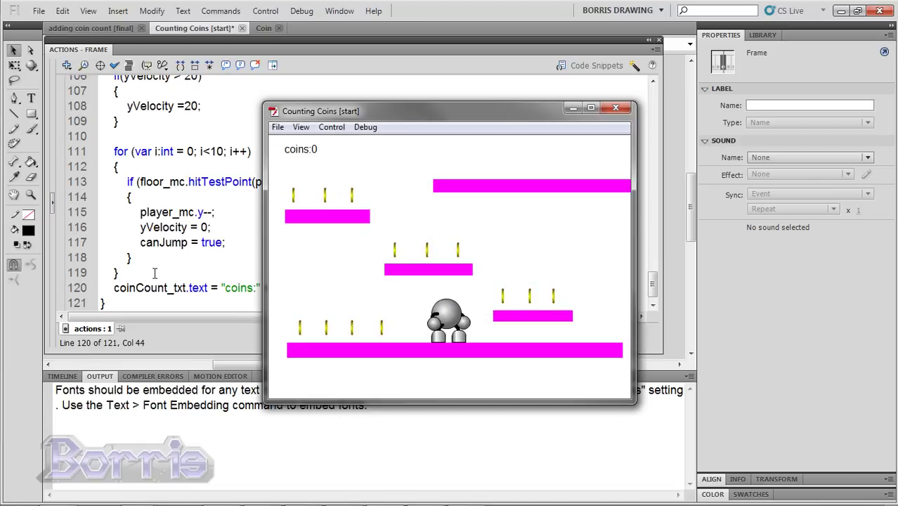
pyautogui.press('Left')
pyautogui.press('Right')
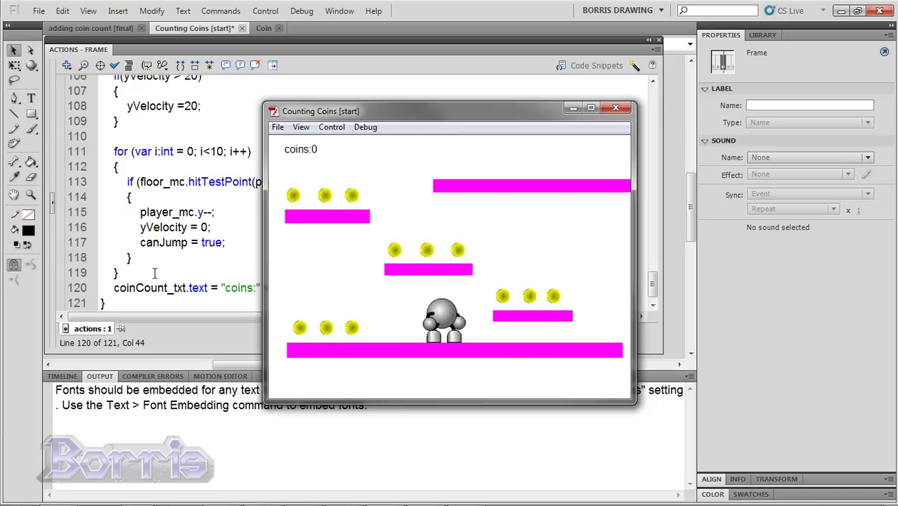
pyautogui.click(617, 108)
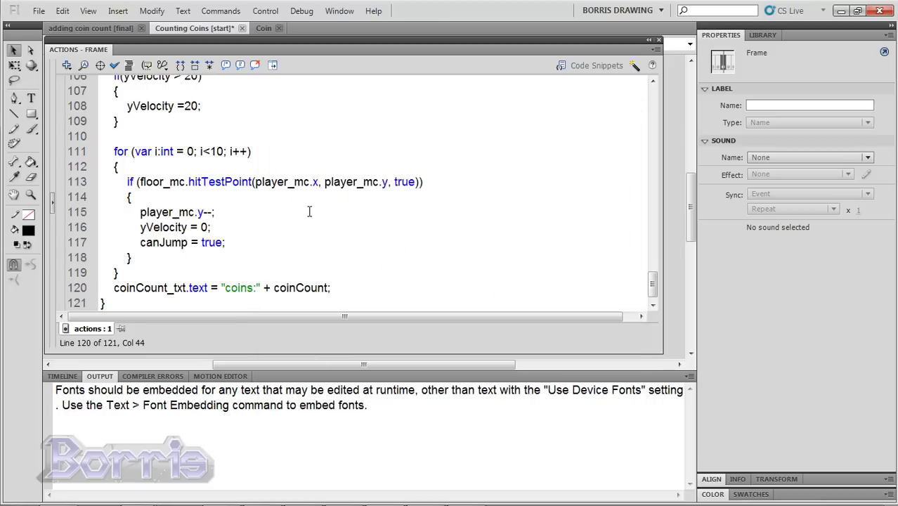
# Scroll the frame script back up to the coinCount declaration near line 1.
pyautogui.click(257, 252)
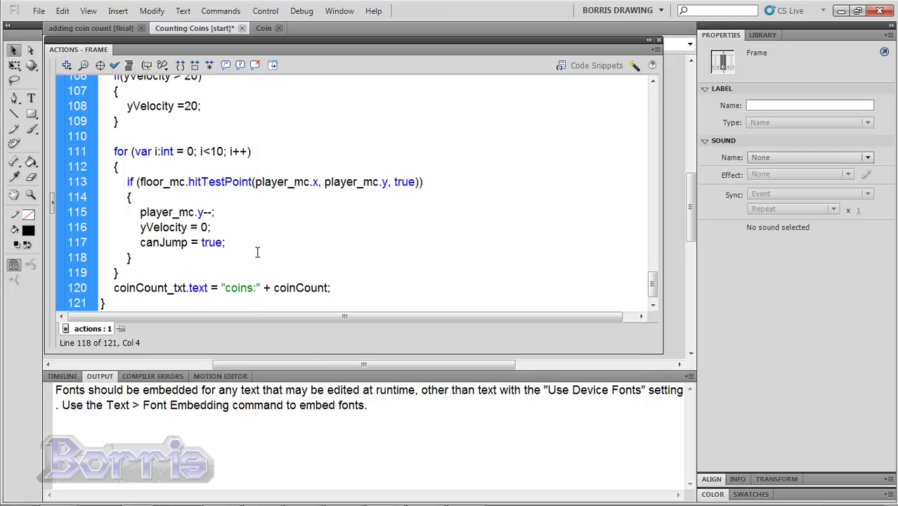
pyautogui.scroll(1, 258, 252)
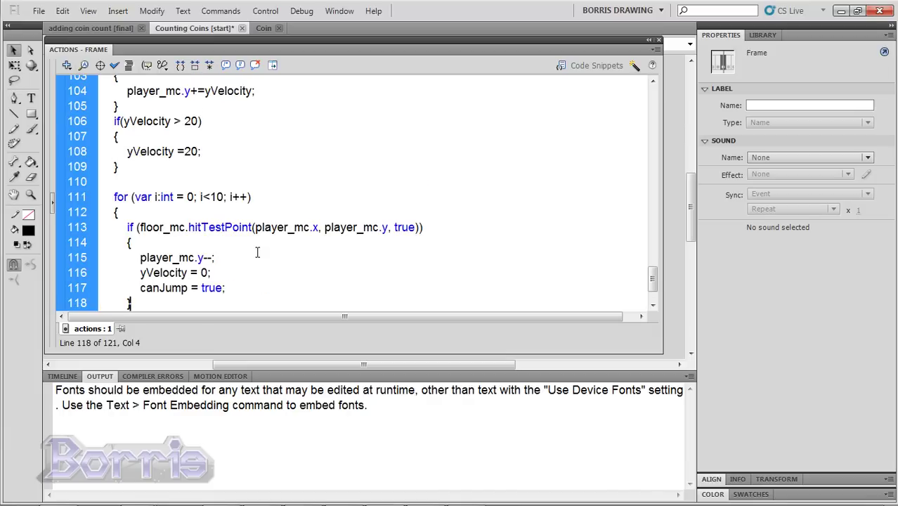
pyautogui.scroll(3, 257, 252)
pyautogui.scroll(3, 258, 252)
pyautogui.scroll(10, 258, 252)
pyautogui.scroll(6, 257, 252)
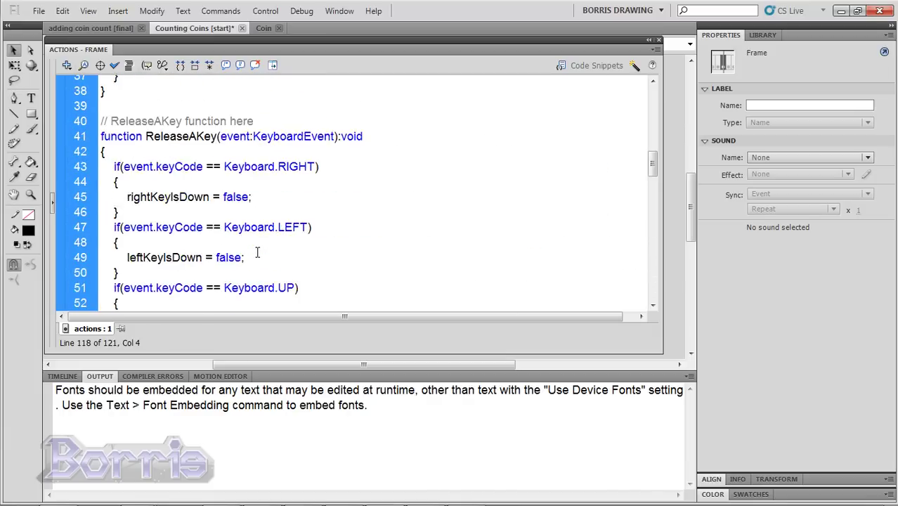
pyautogui.scroll(5, 257, 252)
pyautogui.scroll(6, 257, 253)
pyautogui.scroll(2, 258, 252)
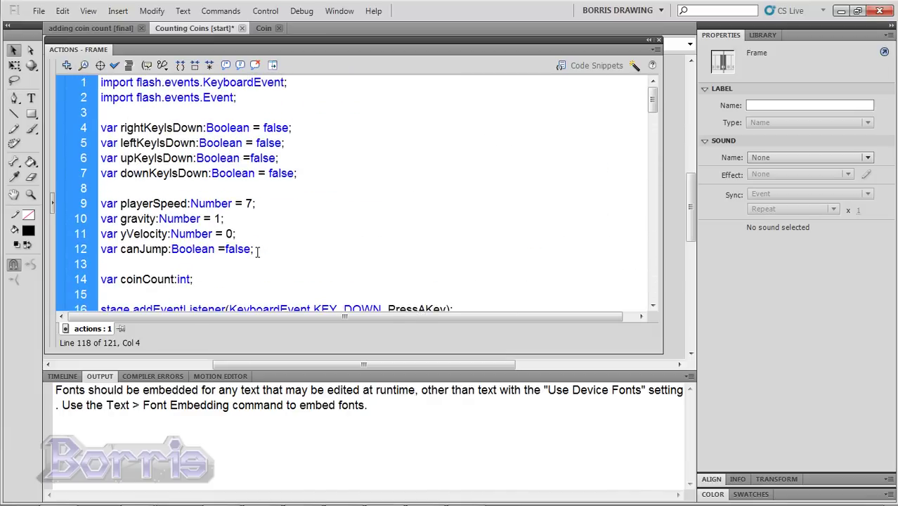
pyautogui.click(192, 280)
pyautogui.write('=')
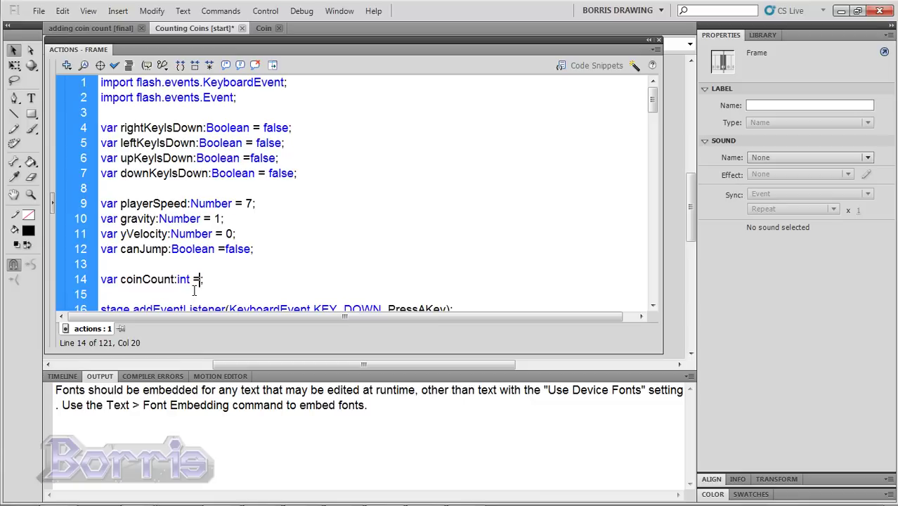
pyautogui.write('10')
pyautogui.hotkey('ctrl', 'Return')
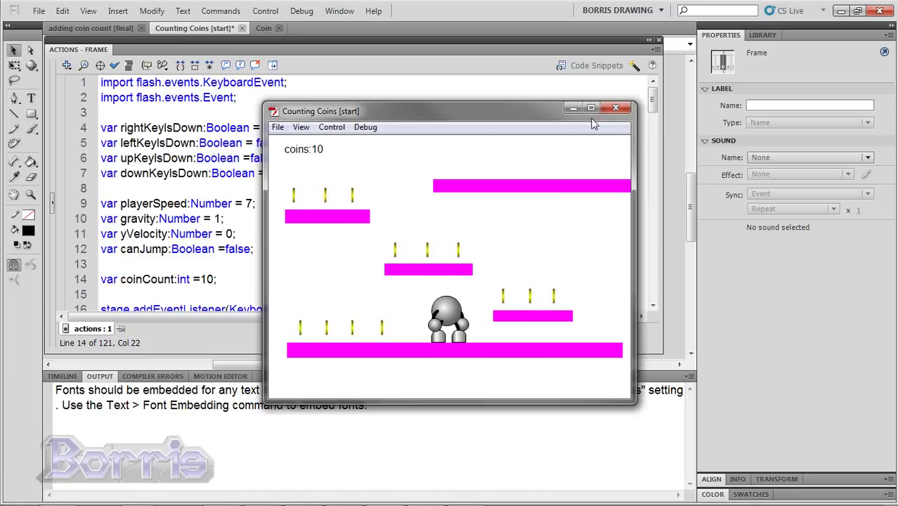
pyautogui.click(615, 109)
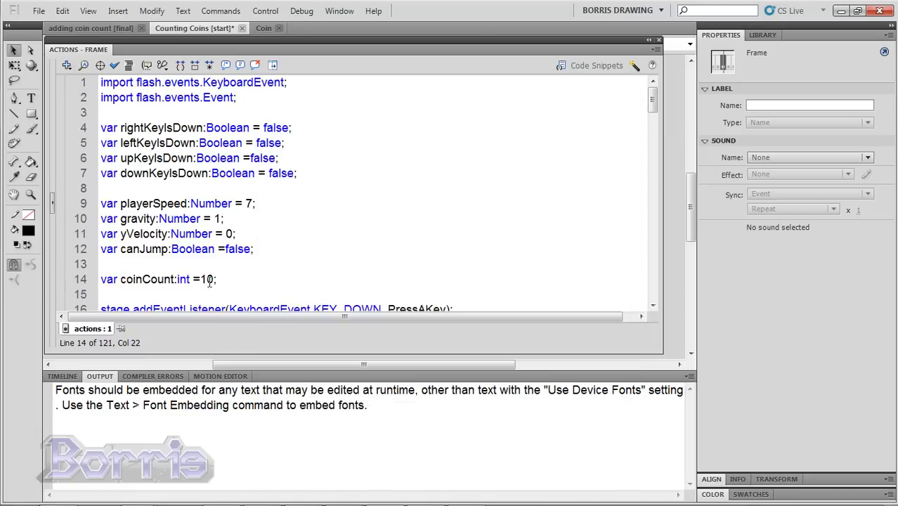
pyautogui.click(215, 280)
pyautogui.press('BackSpace')
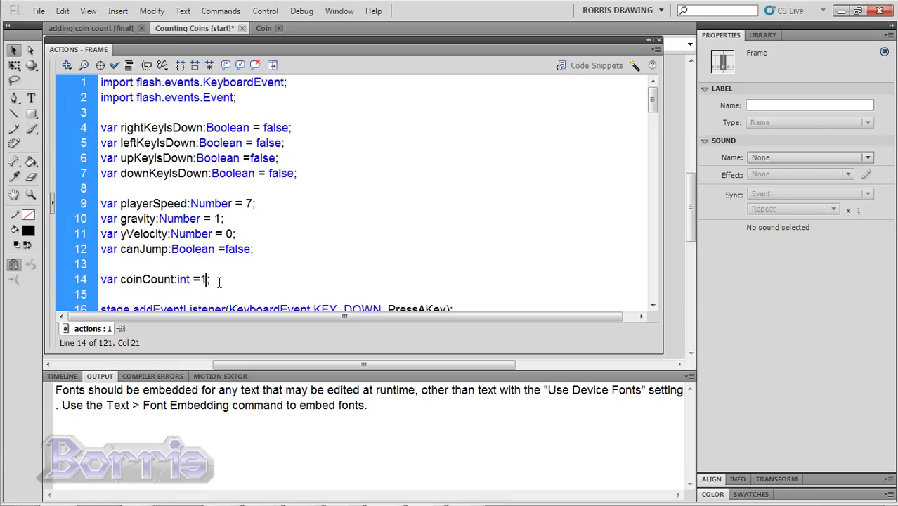
pyautogui.press('BackSpace')
pyautogui.press('BackSpace')
pyautogui.press('BackSpace')
# In Coin.as, declare var MainTimeLine = MovieClip(root); below the player_mc declaration.
pyautogui.click(263, 28)
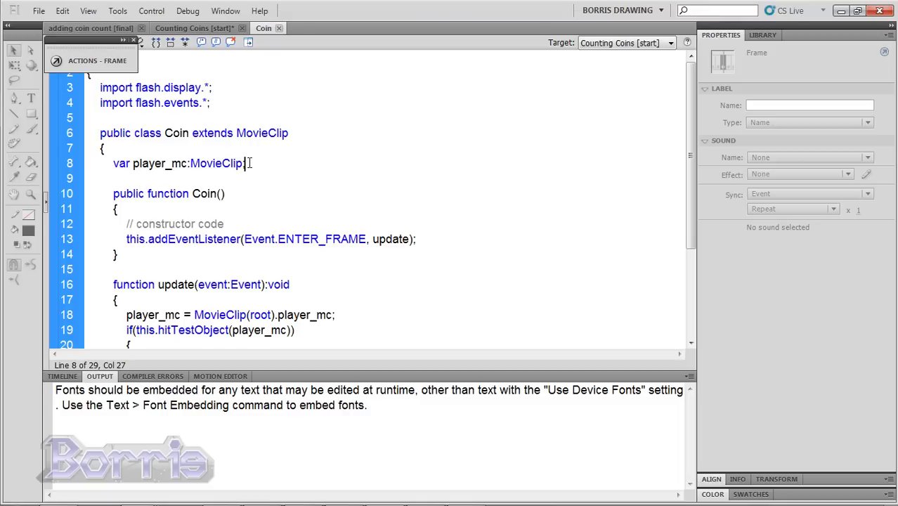
pyautogui.press('Return')
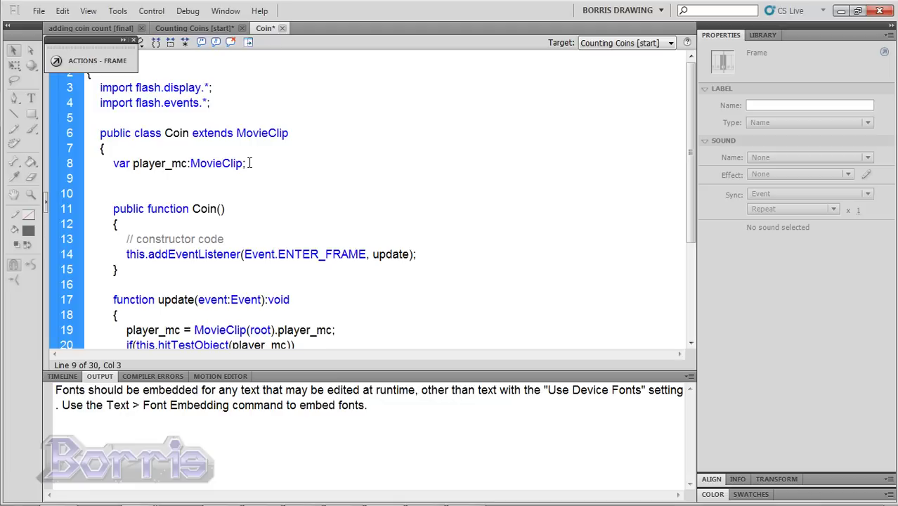
pyautogui.write('var')
pyautogui.write(' Main')
pyautogui.write('TimeL')
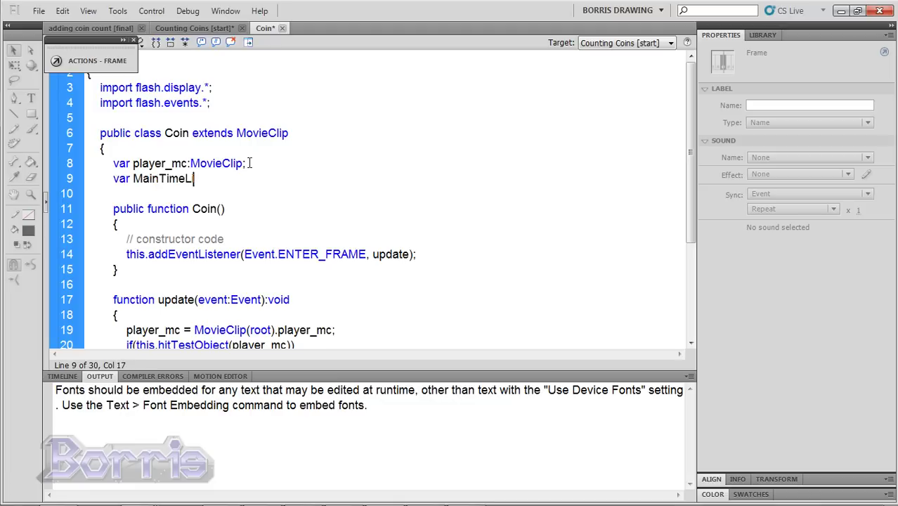
pyautogui.write('ine = Mov')
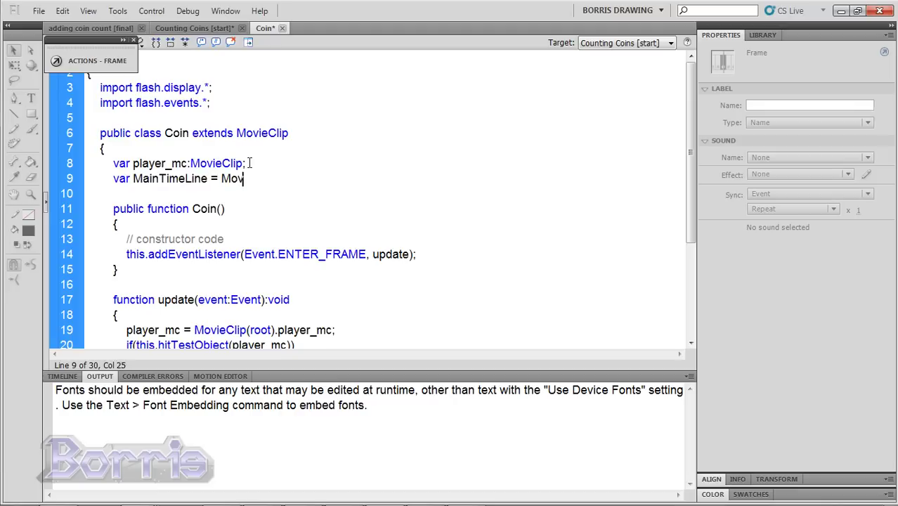
pyautogui.write('ieClip()')
pyautogui.press('Left')
pyautogui.press('Left')
pyautogui.write('r')
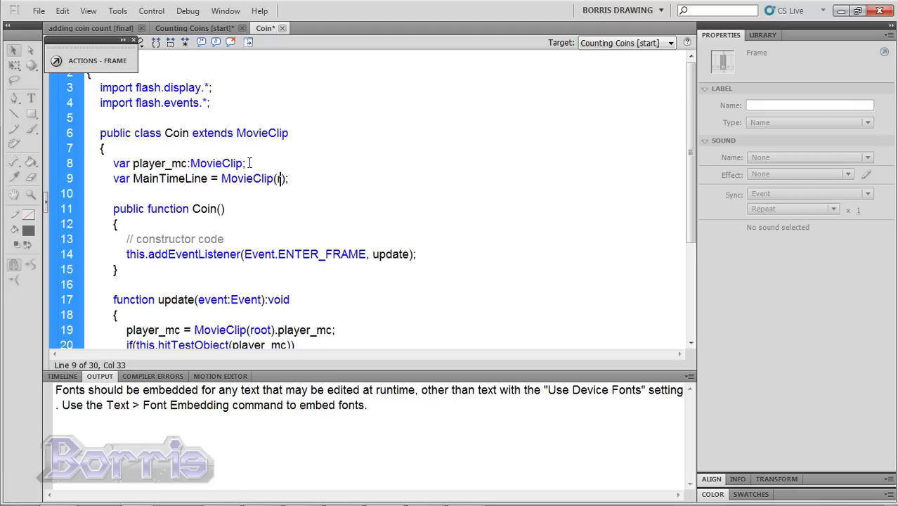
pyautogui.write('oot')
# Add MainTimeLine.coinCount++ right after parent.removeChild(this) in the hit-test block.
pyautogui.scroll(-3, 249, 163)
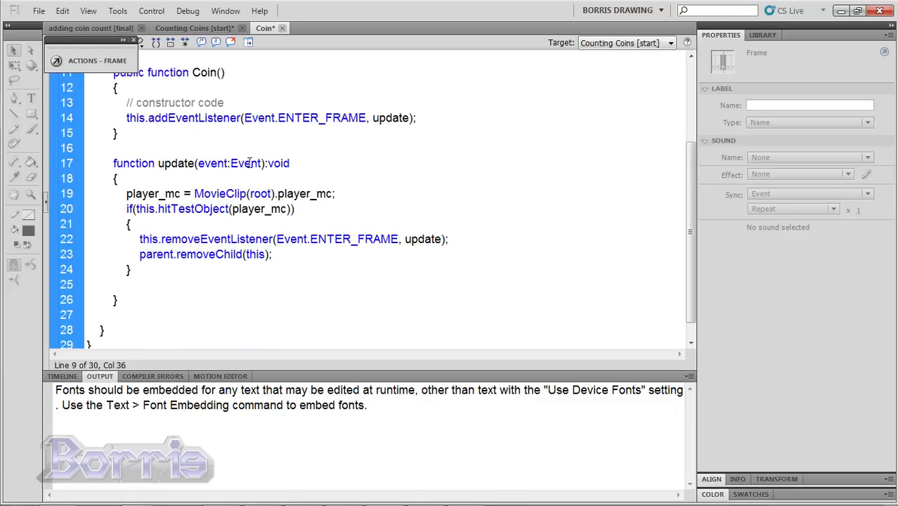
pyautogui.click(280, 256)
pyautogui.press('Return')
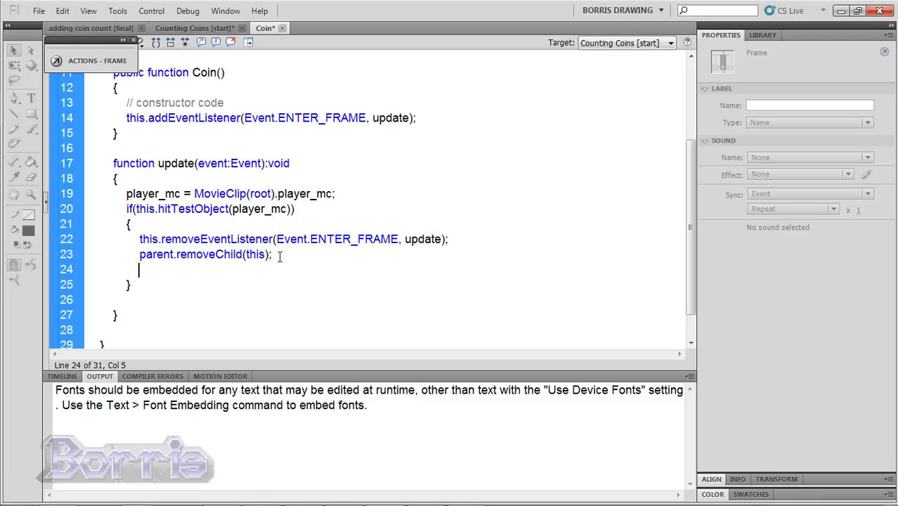
pyautogui.write('Mai')
pyautogui.write('nTimeLine')
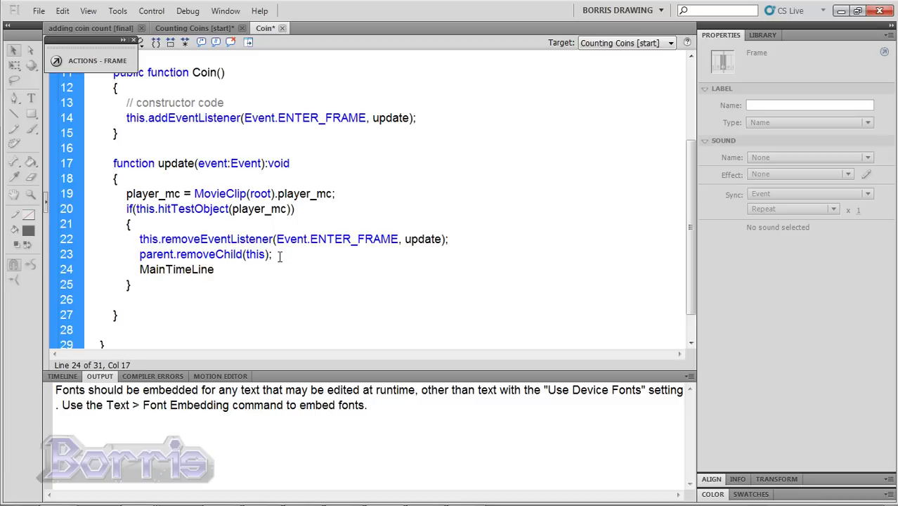
pyautogui.write('.coinCoun')
pyautogui.write('t++;')
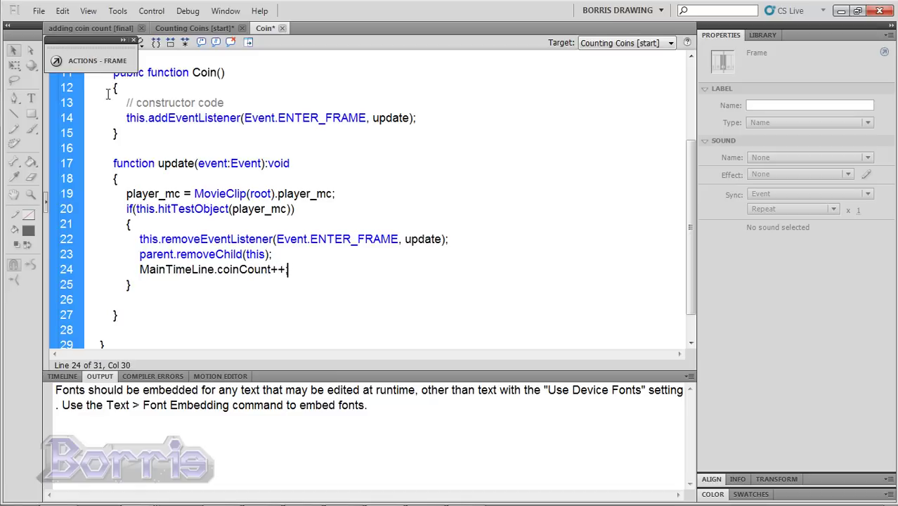
# Save the Coin.as class file.
pyautogui.click(36, 11)
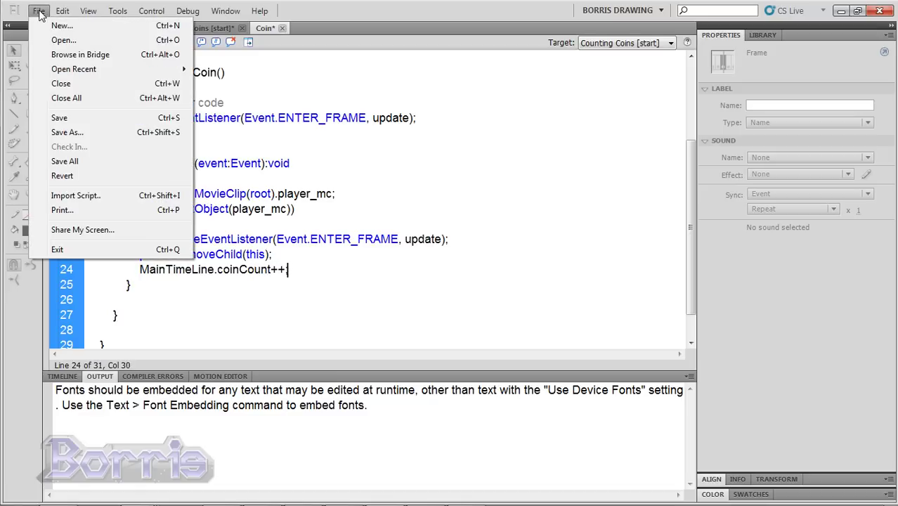
pyautogui.click(84, 118)
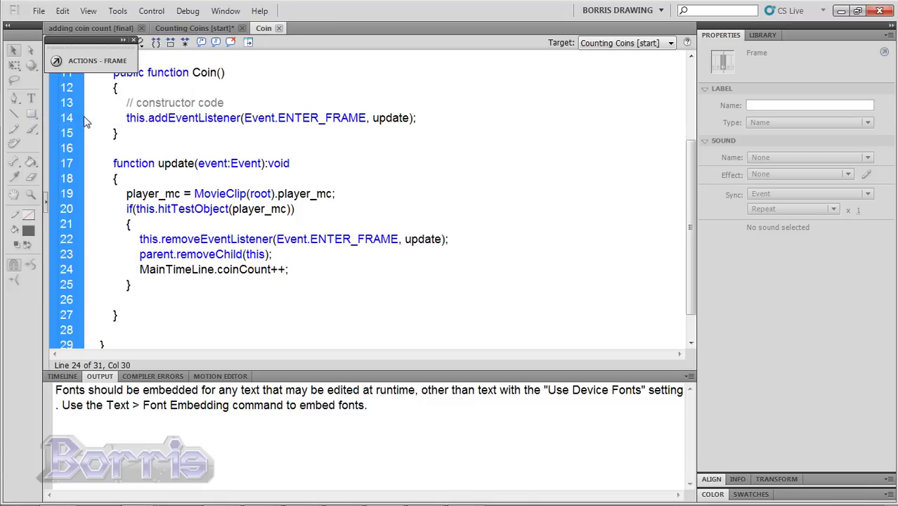
pyautogui.click(222, 239)
# Test the movie, collecting coins across all platforms until the counter reads coins:13.
pyautogui.hotkey('ctrl', 'Return')
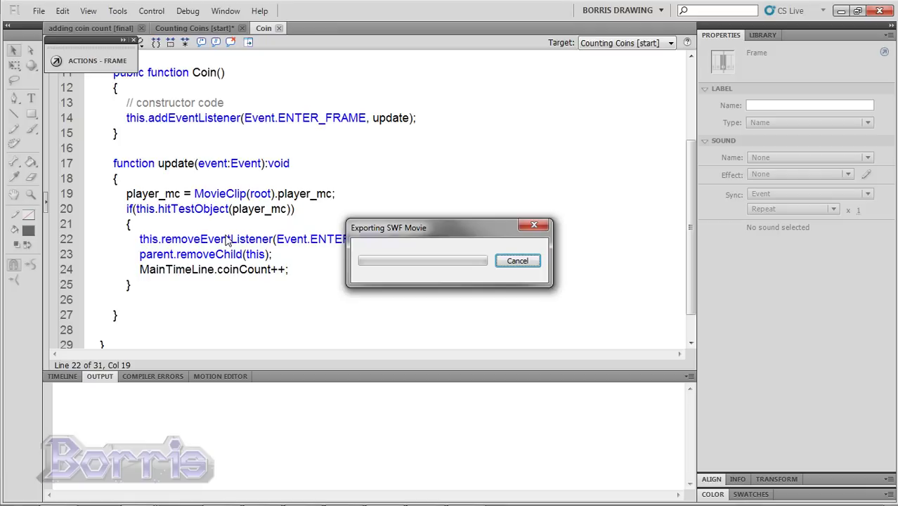
pyautogui.press('Left')
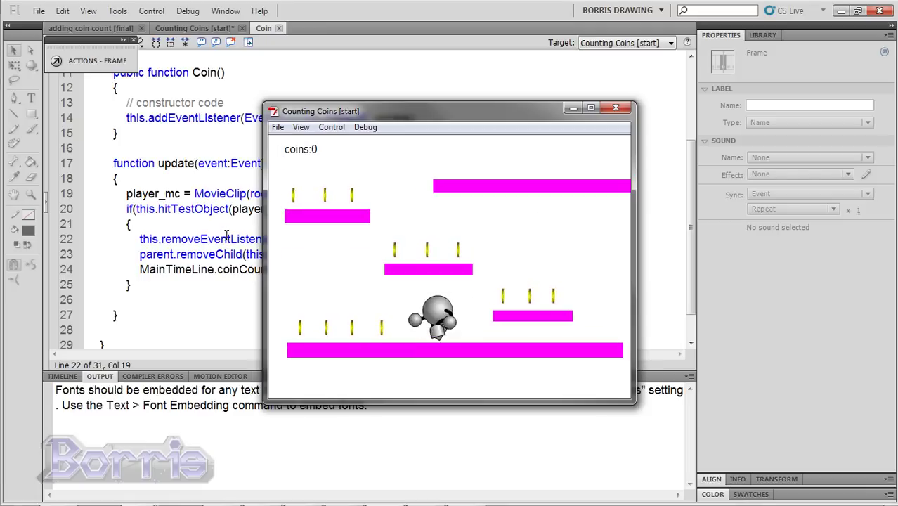
pyautogui.press('Right')
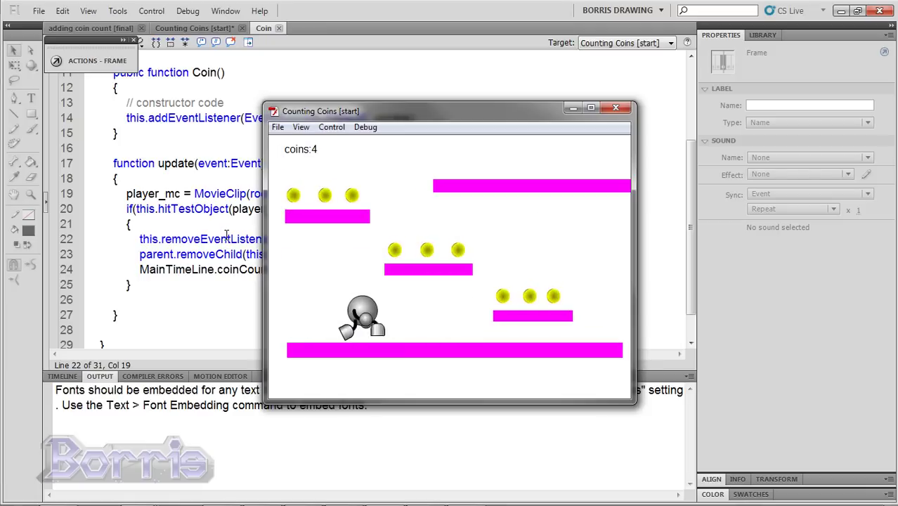
pyautogui.press('Up')
pyautogui.press('Left')
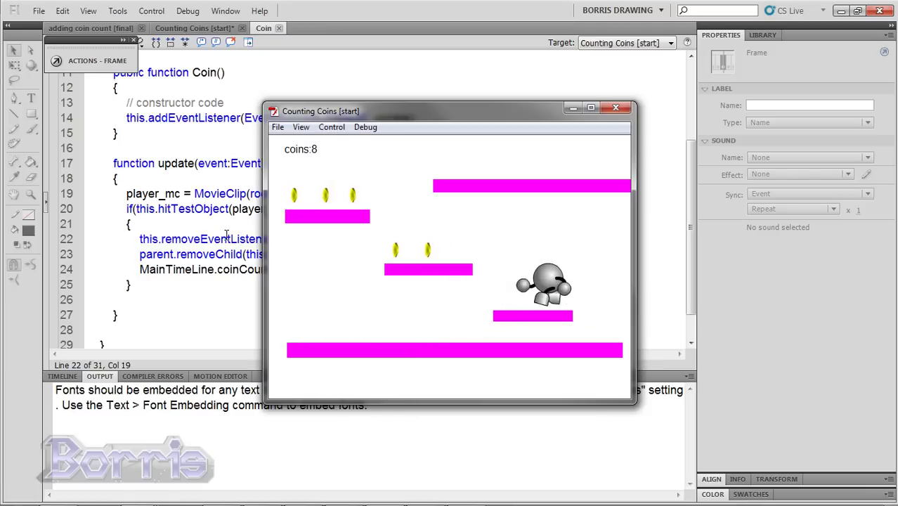
pyautogui.press('Up')
pyautogui.press('Left')
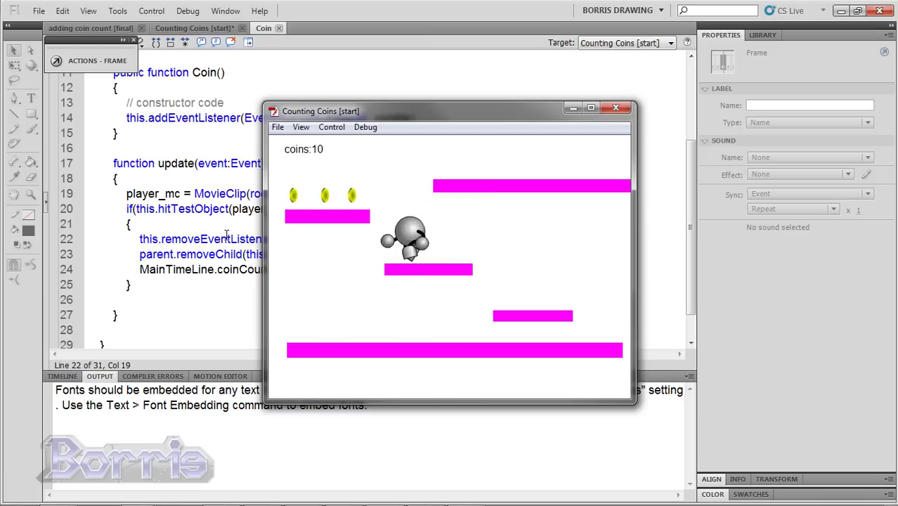
pyautogui.press('Up')
pyautogui.press('Right')
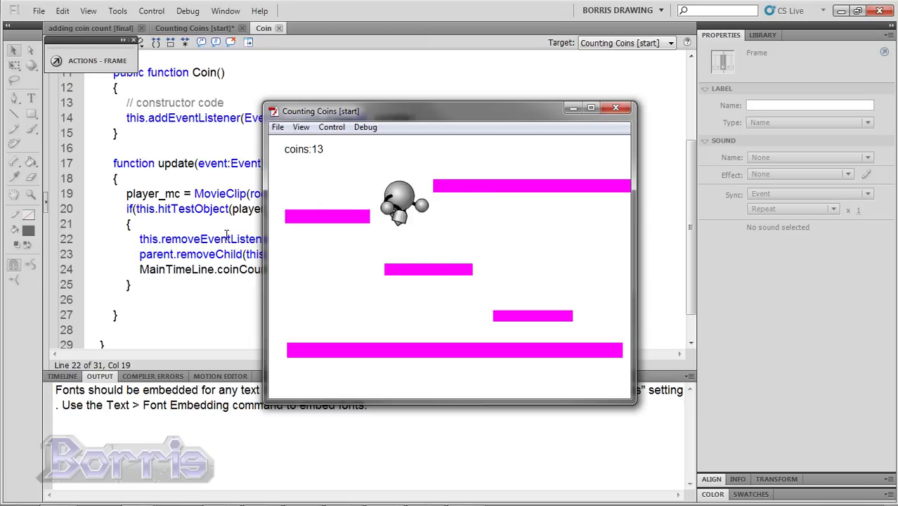